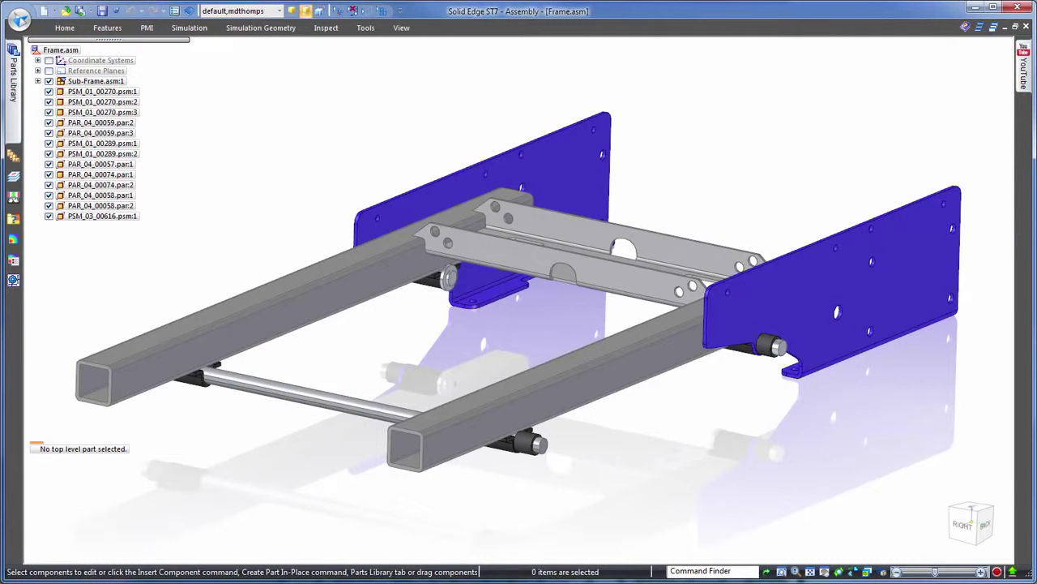
- Open the SolidWorks part Adapter.SLDPRT from the Components folder using the ISO Part.par presentation template
{"action": "left_click", "coordinate": [19, 18]}
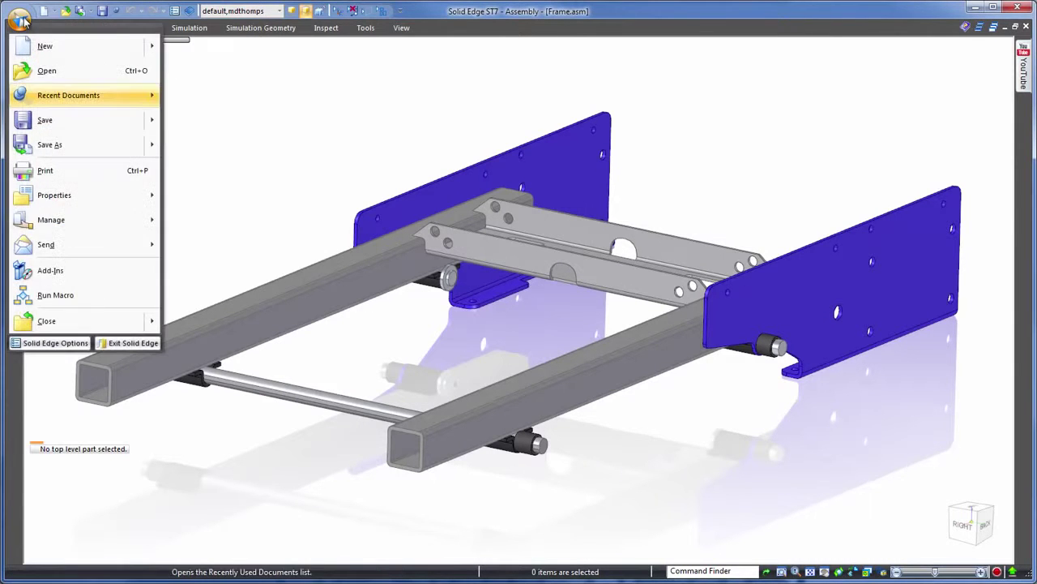
{"action": "left_click", "coordinate": [67, 81]}
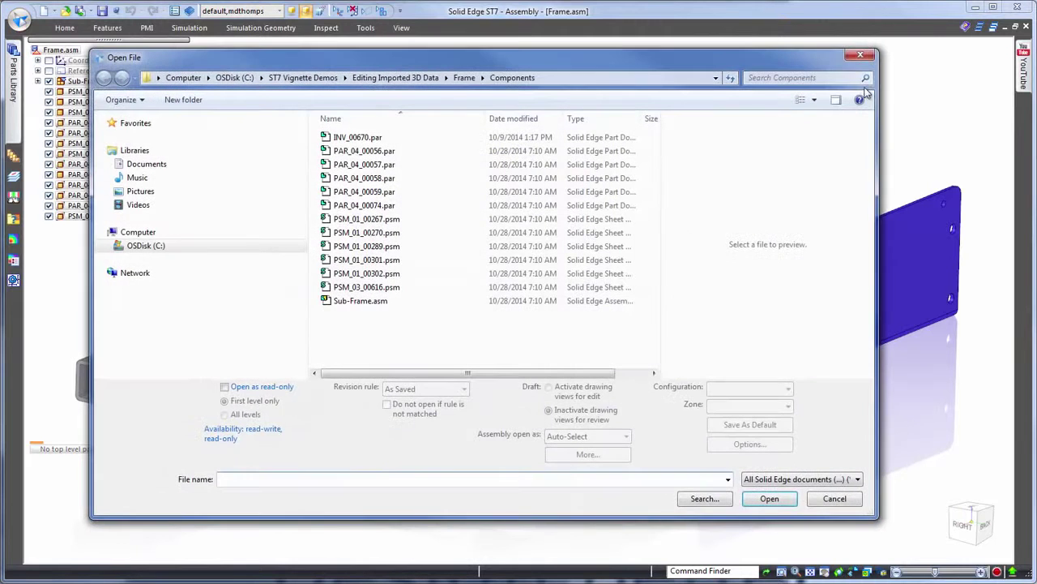
{"action": "left_click", "coordinate": [857, 479]}
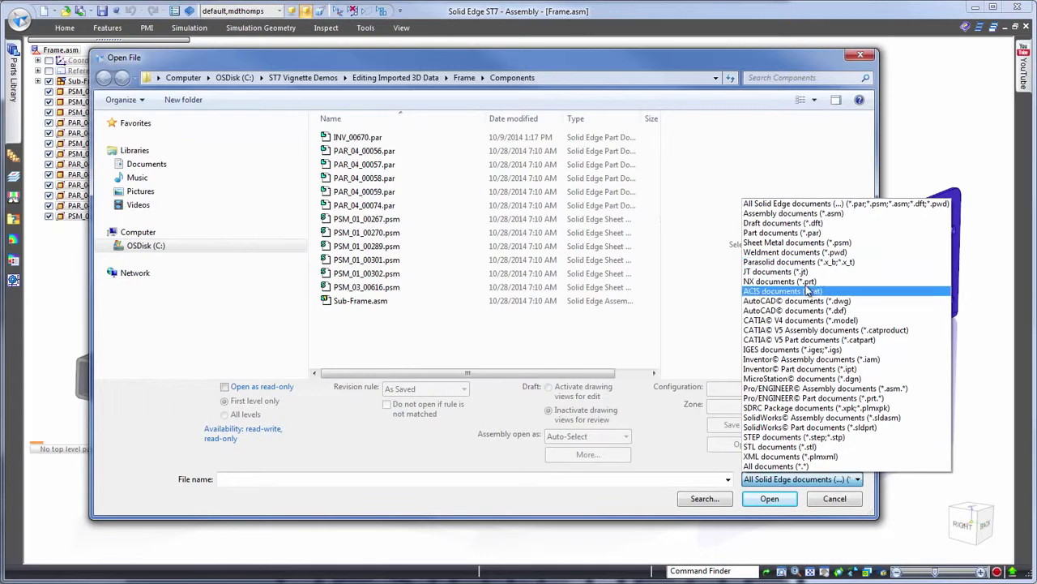
{"action": "left_click", "coordinate": [807, 427]}
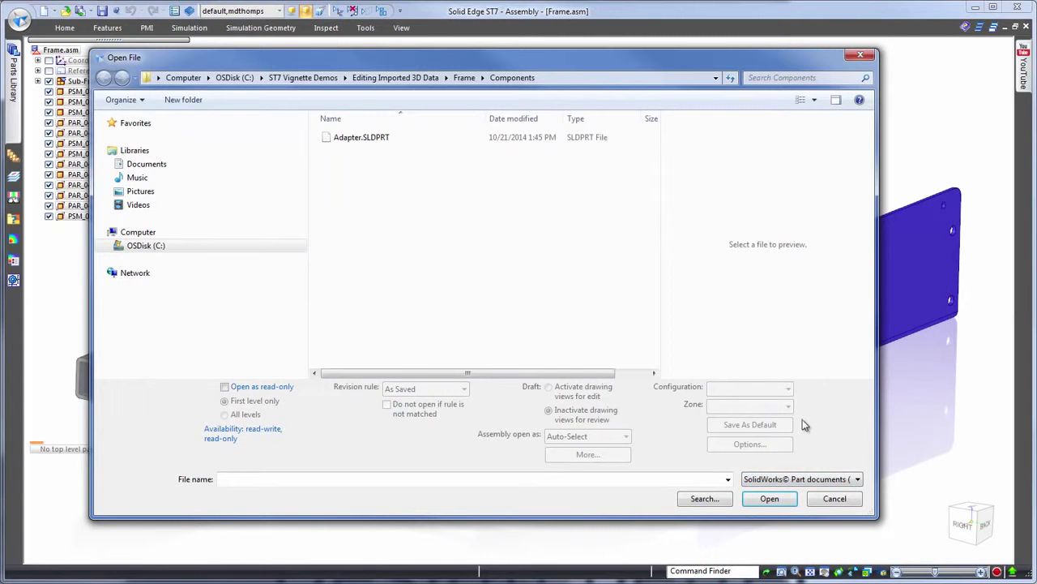
{"action": "left_click", "coordinate": [362, 140]}
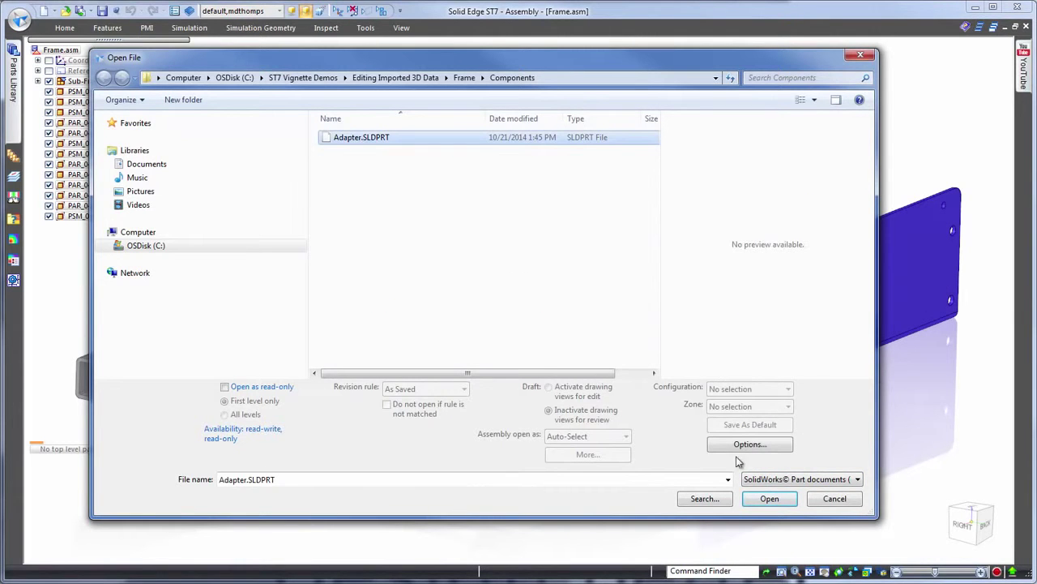
{"action": "left_click", "coordinate": [770, 500]}
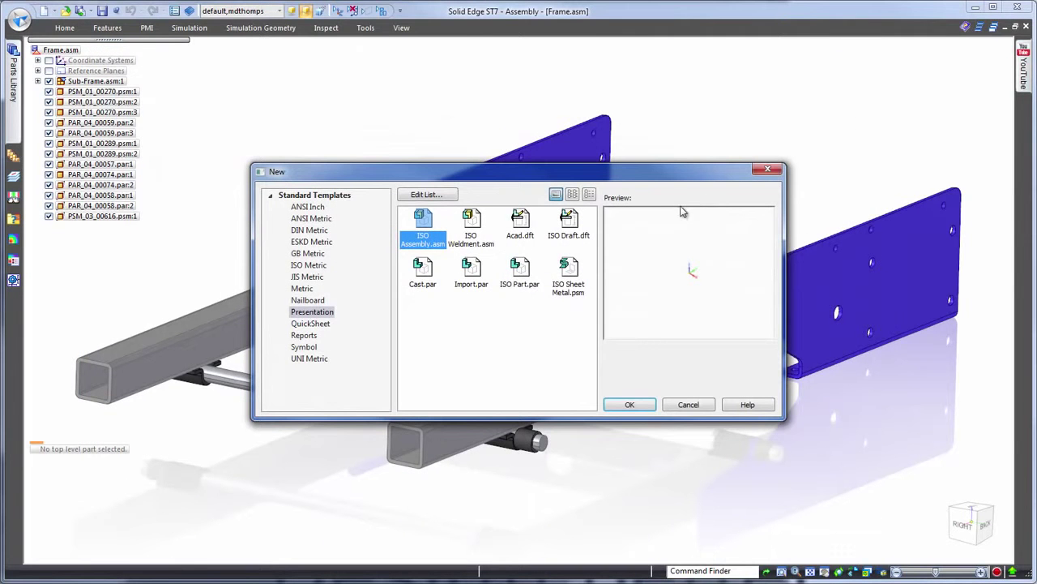
{"action": "left_click", "coordinate": [519, 275]}
{"action": "left_click", "coordinate": [653, 403]}
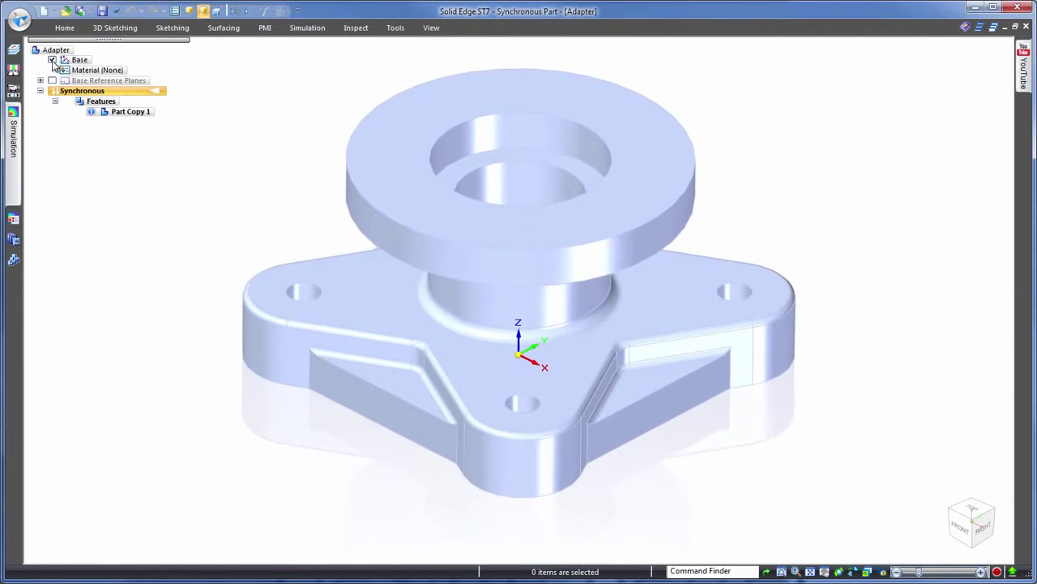
- Paint the whole imported adapter body orange with Part Painter
{"action": "left_click", "coordinate": [431, 31]}
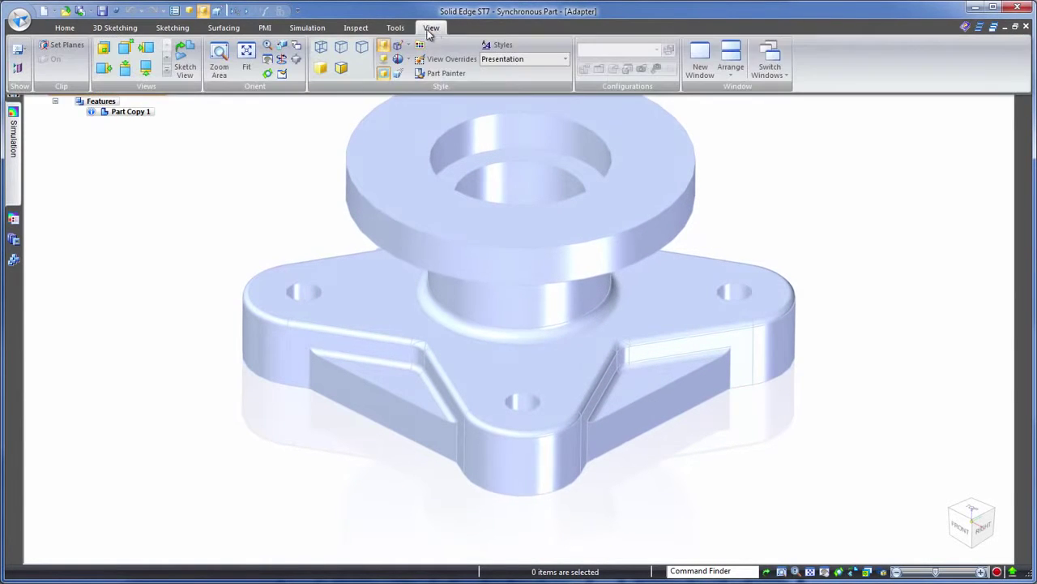
{"action": "left_click", "coordinate": [435, 75]}
{"action": "left_click", "coordinate": [434, 105]}
{"action": "left_click", "coordinate": [581, 50]}
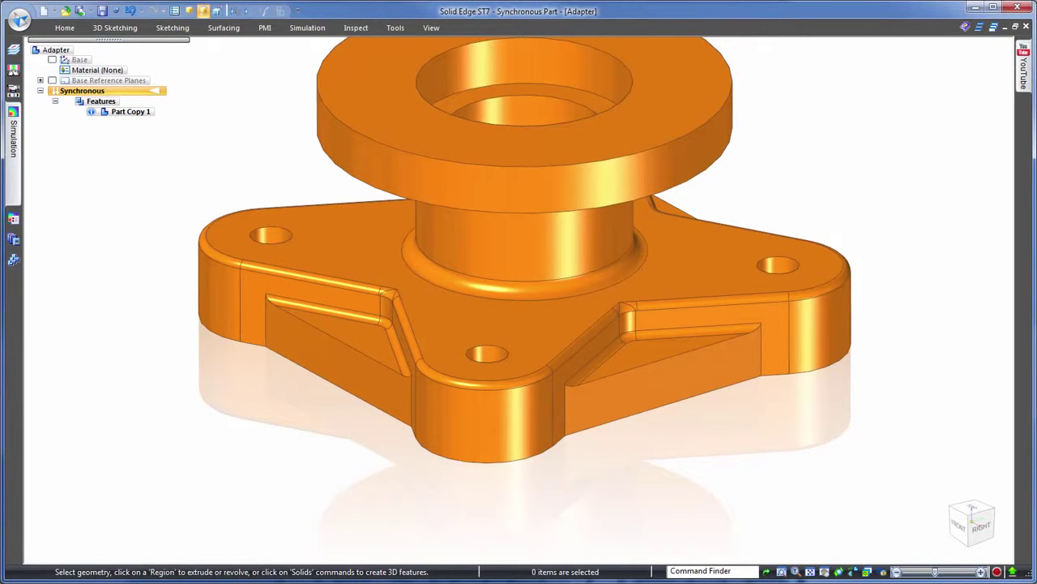
- Move the upper faces of the triangular webs between the base lugs down by about 5 mm
{"action": "left_click", "coordinate": [659, 356]}
{"action": "left_click", "coordinate": [660, 354]}
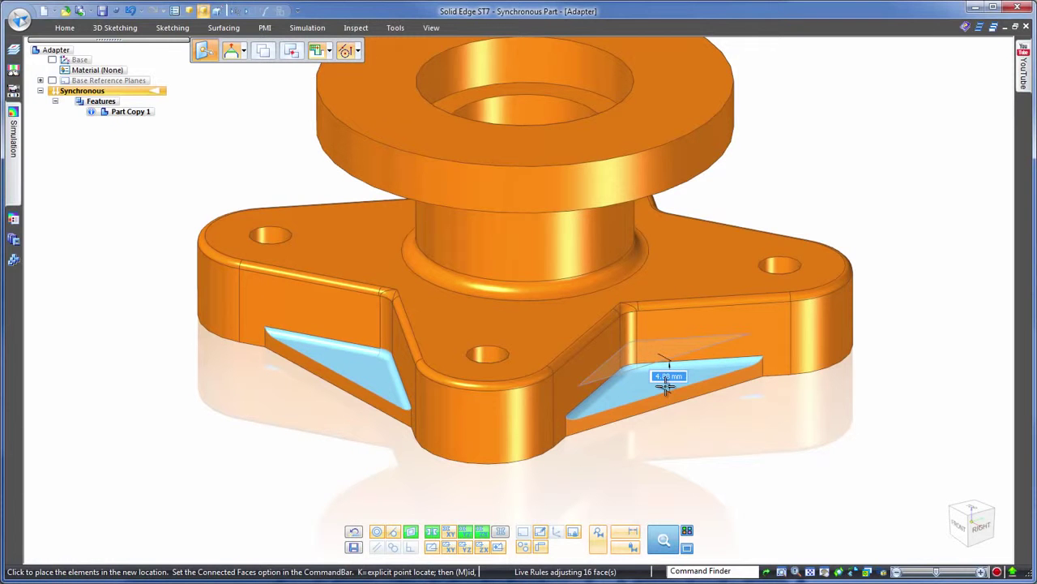
{"action": "left_click", "coordinate": [664, 387]}
{"action": "left_click", "coordinate": [877, 241]}
- Set the diameter of the four lug mounting holes to 5 mm
{"action": "middle_click_drag", "start_coordinate": [877, 241], "coordinate": [900, 199]}
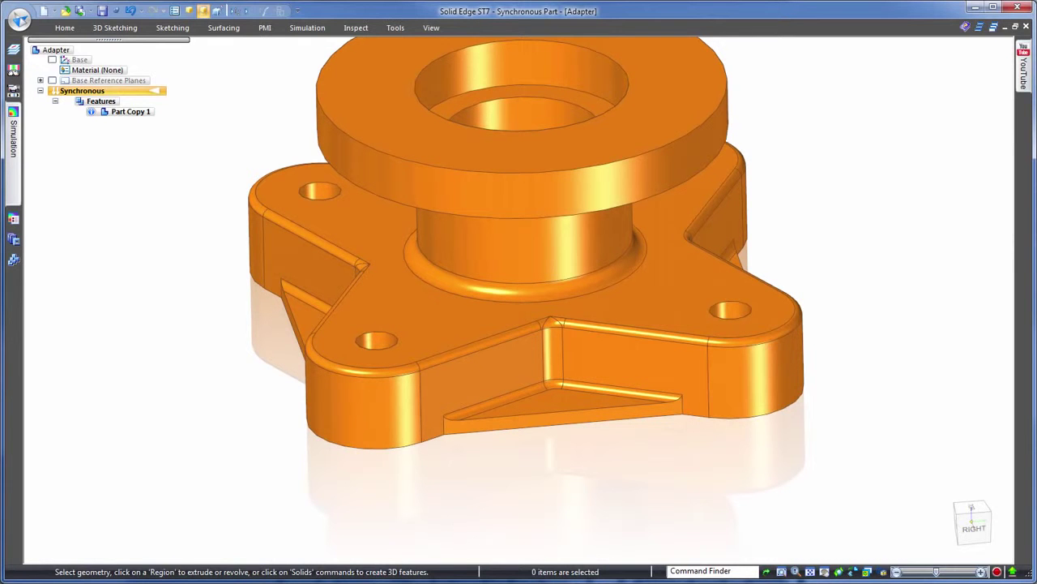
{"action": "middle_click_drag", "start_coordinate": [916, 190], "coordinate": [838, 301]}
{"action": "left_click", "coordinate": [747, 299]}
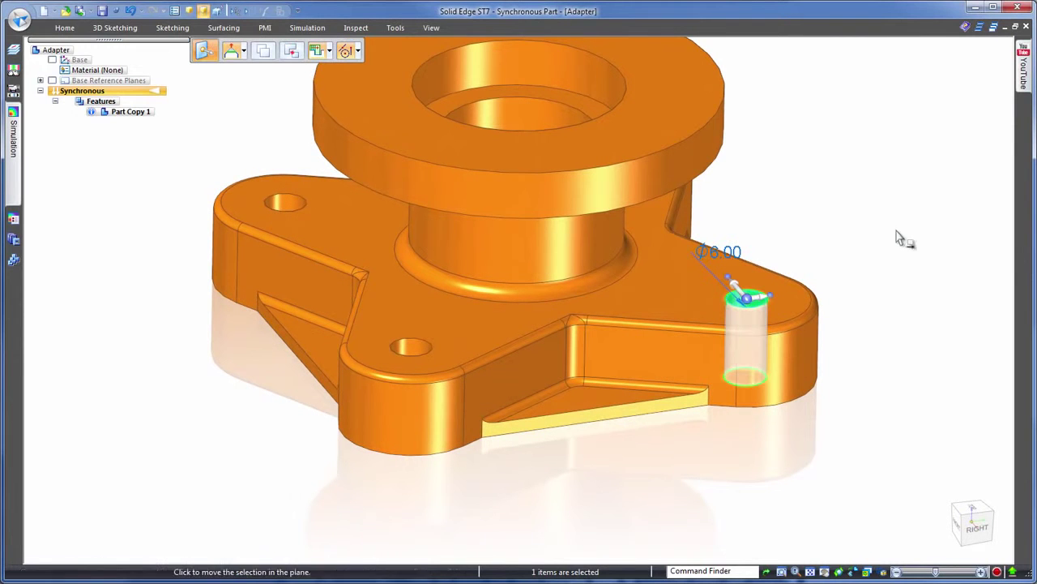
{"action": "left_click", "coordinate": [733, 252]}
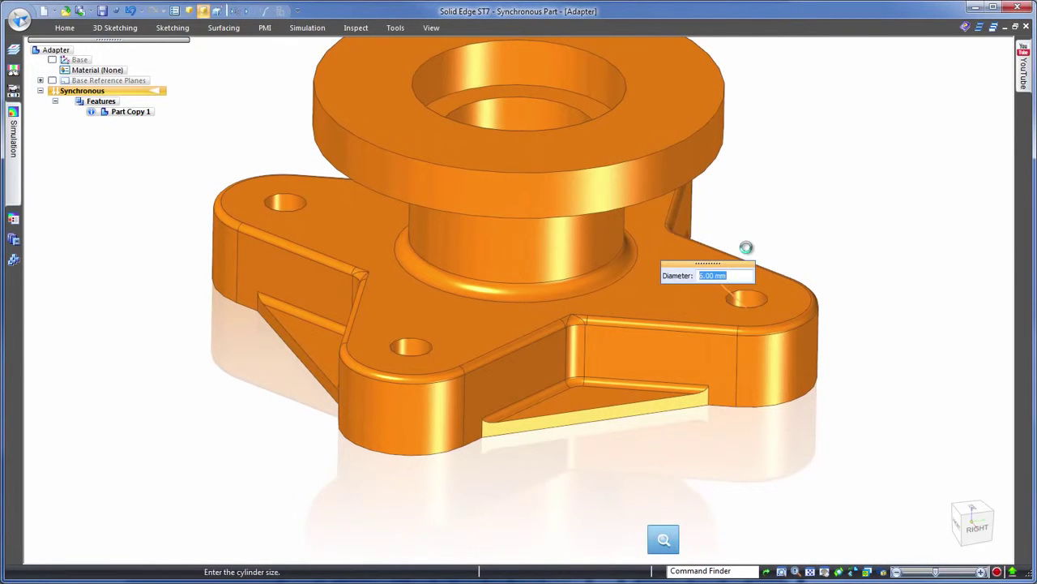
{"action": "scroll", "coordinate": [738, 283], "scroll_direction": "up", "scroll_amount": 7}
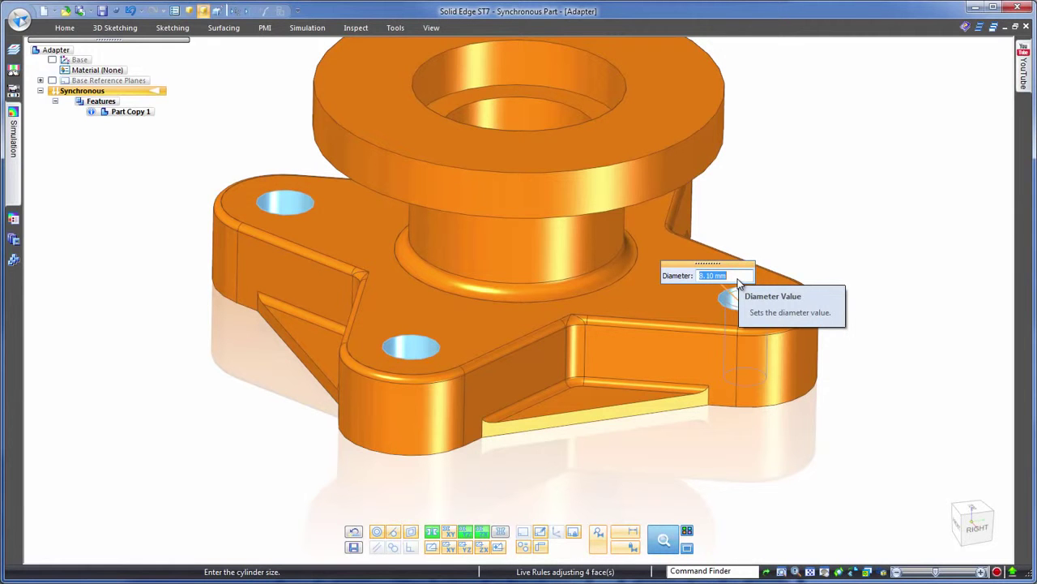
{"action": "type", "text": "5"}
{"action": "key", "text": "Return"}
{"action": "left_click", "coordinate": [739, 289]}
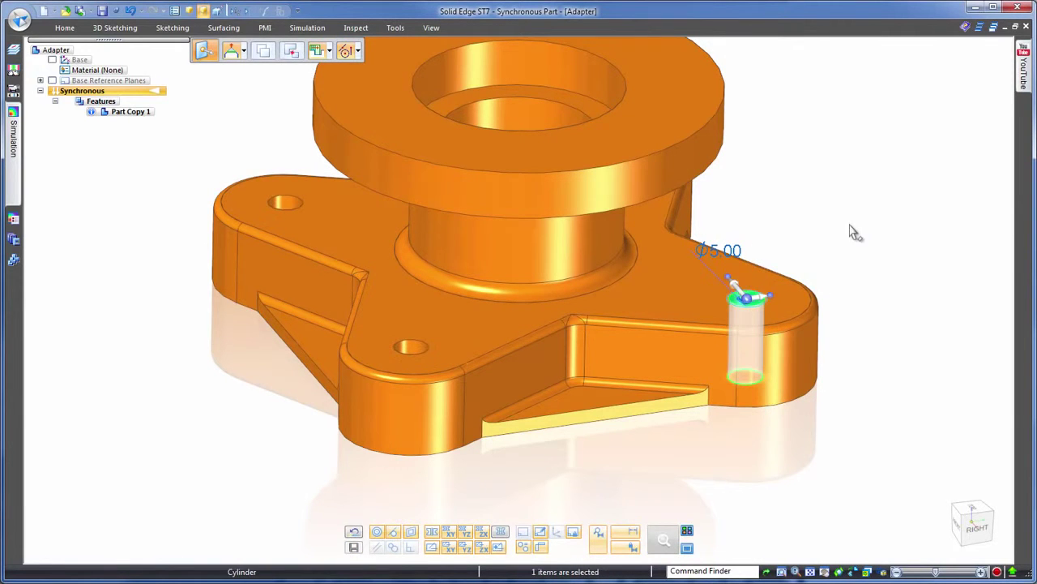
{"action": "key", "text": "Escape"}
- Dimension the thickness of the upper round flange with Smart Dimension and set it to 6 mm by moving its lower face
{"action": "middle_click_drag", "start_coordinate": [854, 222], "coordinate": [833, 199]}
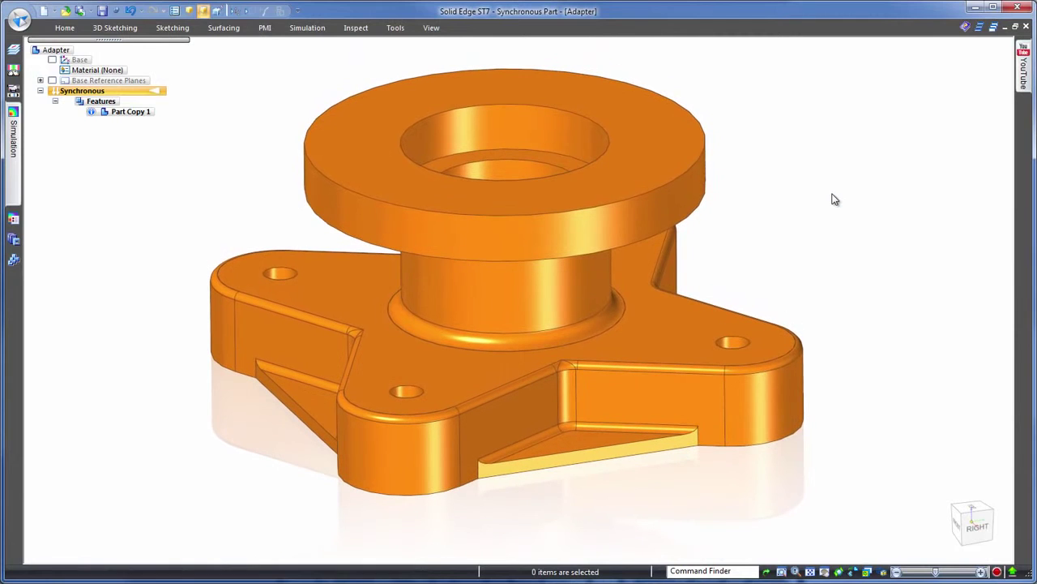
{"action": "right_click", "coordinate": [835, 199]}
{"action": "left_click", "coordinate": [800, 195]}
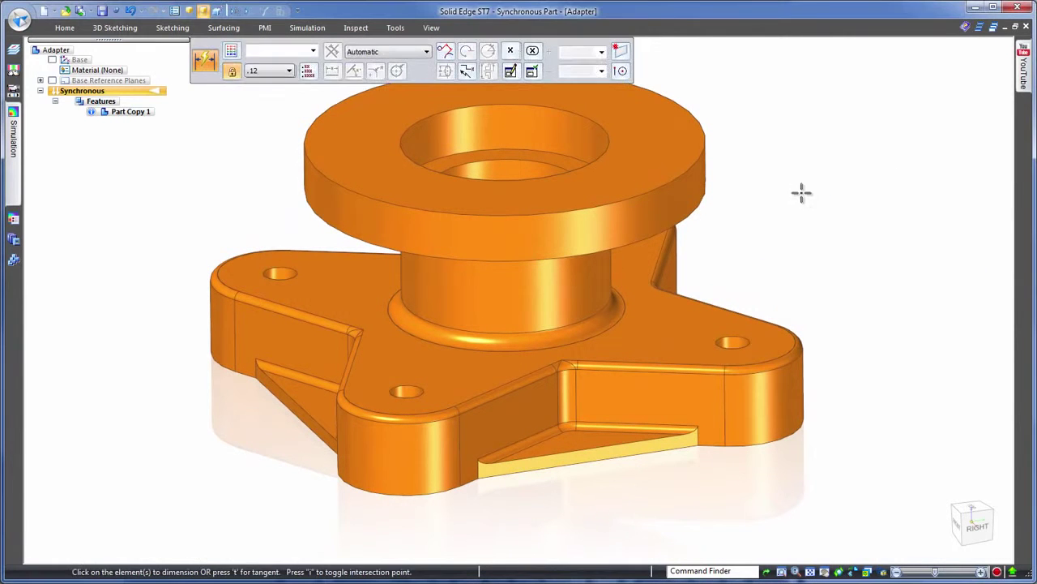
{"action": "left_click", "coordinate": [707, 192]}
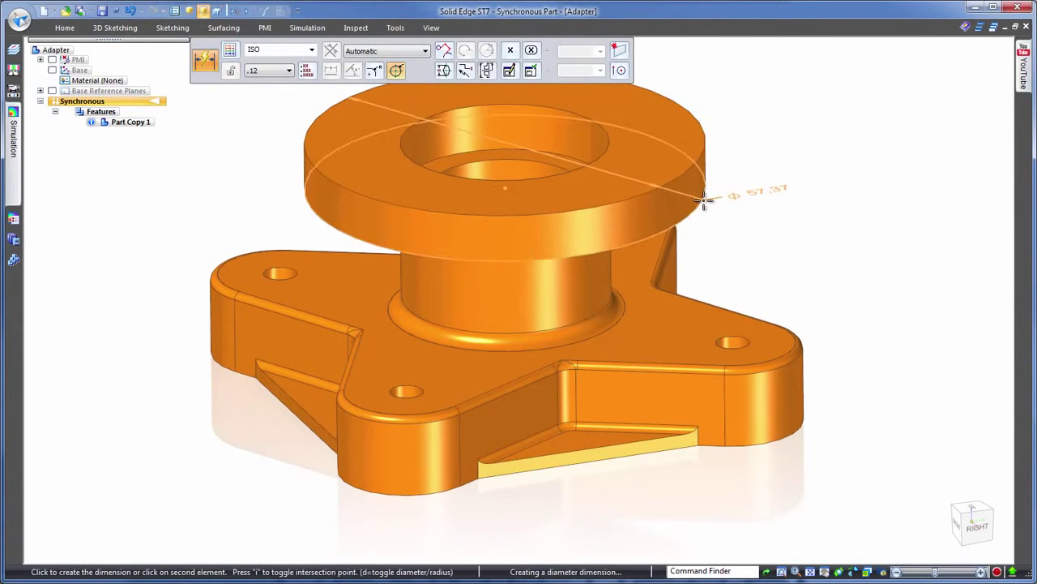
{"action": "left_click", "coordinate": [709, 196]}
{"action": "left_click", "coordinate": [754, 193]}
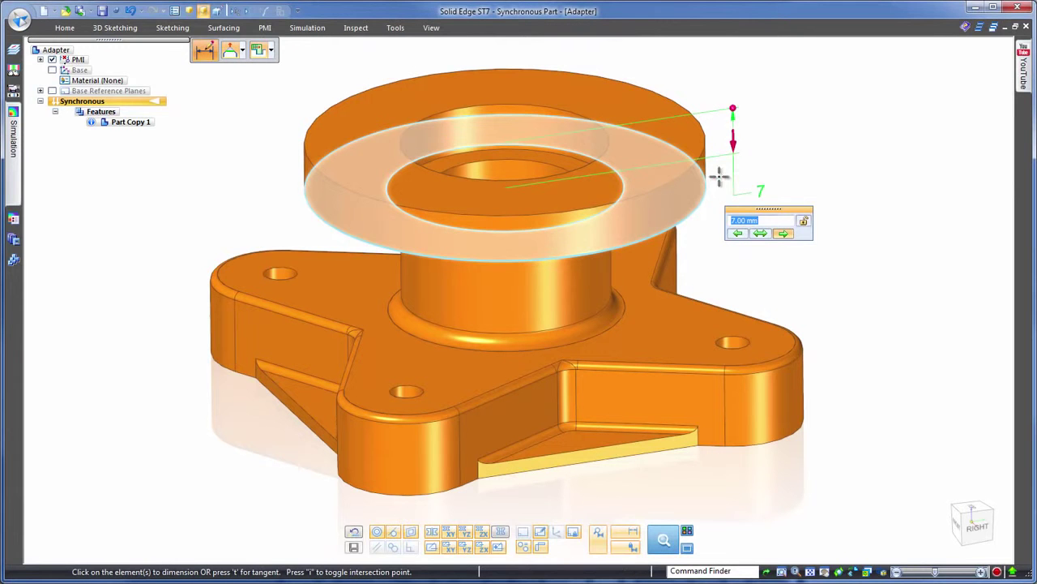
{"action": "scroll", "coordinate": [780, 221], "scroll_direction": "up", "scroll_amount": 1}
{"action": "scroll", "coordinate": [780, 221], "scroll_direction": "up", "scroll_amount": 1}
{"action": "scroll", "coordinate": [780, 222], "scroll_direction": "down", "scroll_amount": 2}
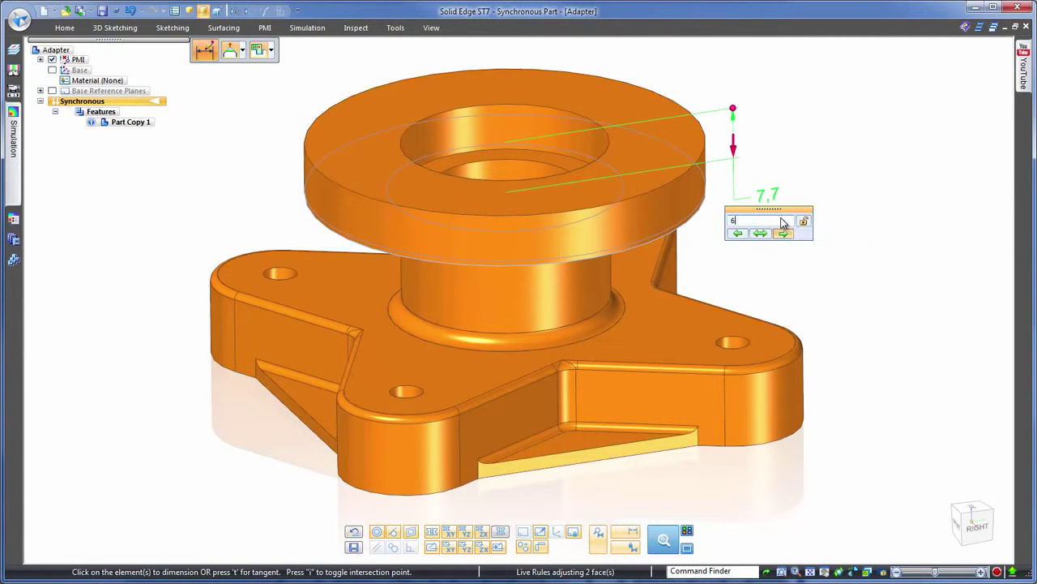
{"action": "key", "text": "Return"}
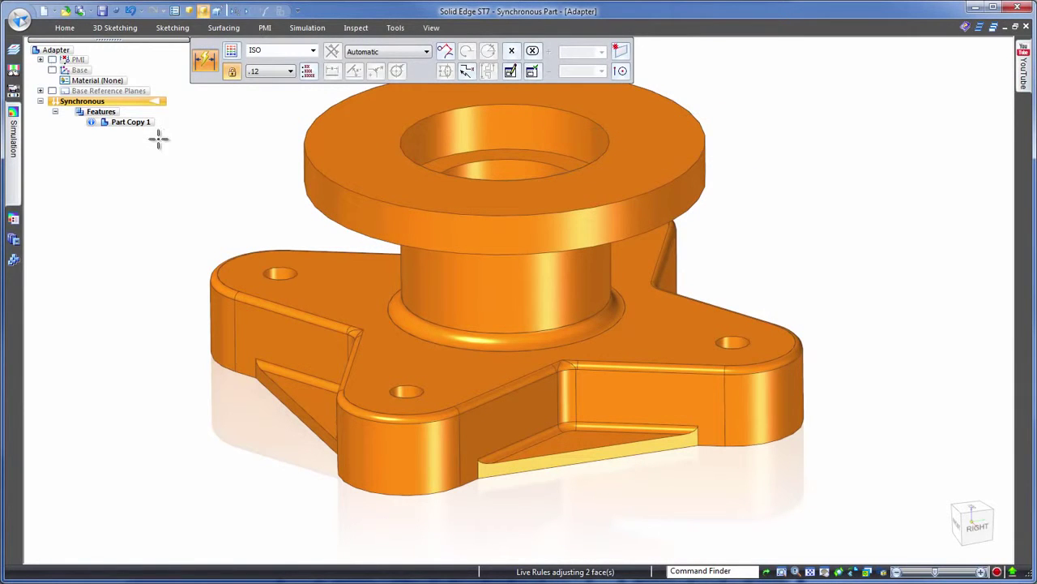
{"action": "key", "text": "Escape"}
- Reorder the rounds at the inner corner between two base lugs, using the small R3 corner blend face
{"action": "scroll", "coordinate": [830, 168], "scroll_direction": "down", "scroll_amount": 2}
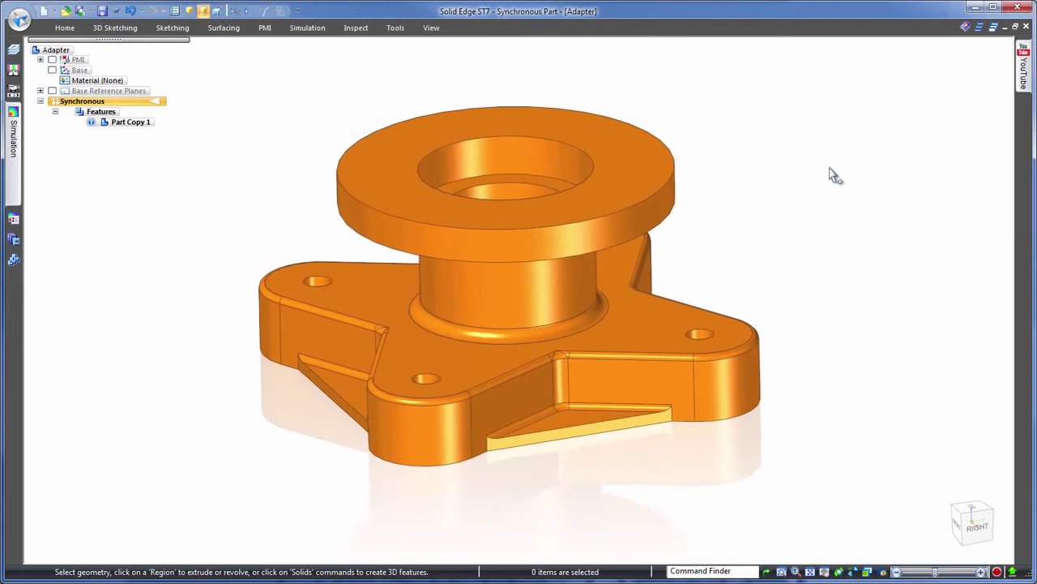
{"action": "key", "text": "ctrl+m"}
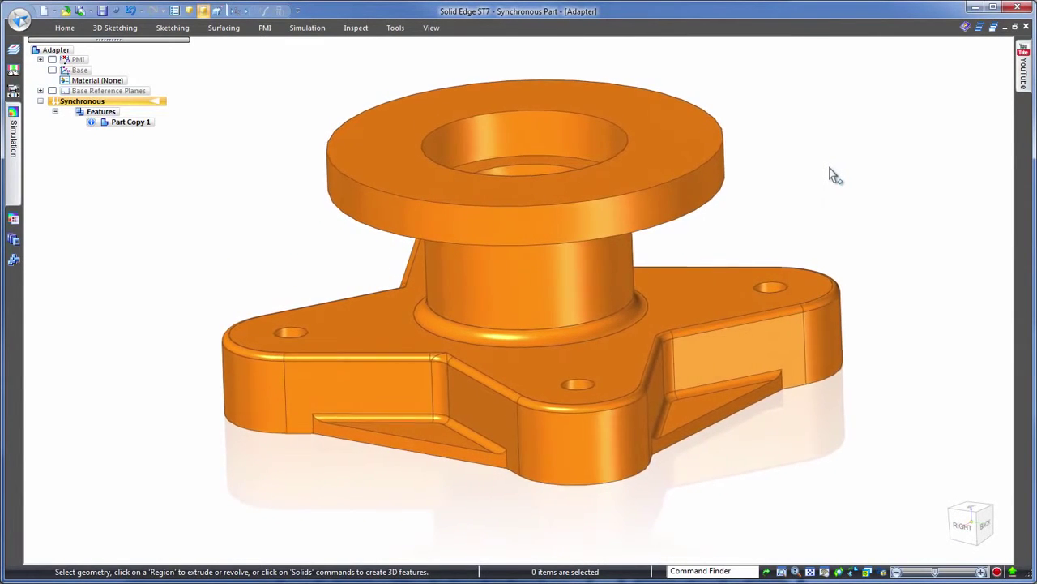
{"action": "middle_click_drag", "start_coordinate": [683, 348], "coordinate": [855, 219]}
{"action": "scroll", "coordinate": [917, 364], "scroll_direction": "up", "scroll_amount": 5}
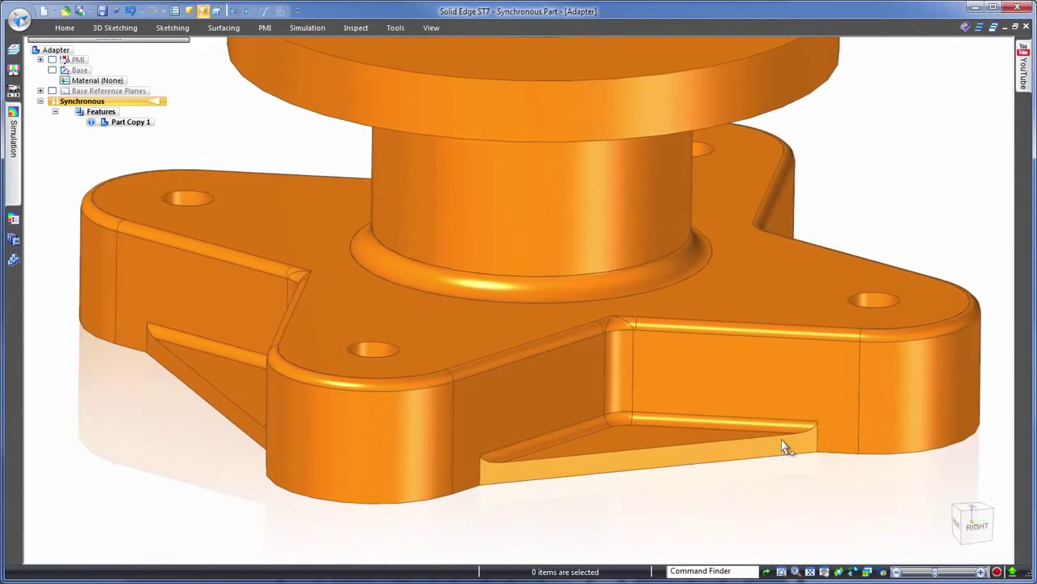
{"action": "left_click", "coordinate": [636, 316]}
{"action": "right_click", "coordinate": [635, 314]}
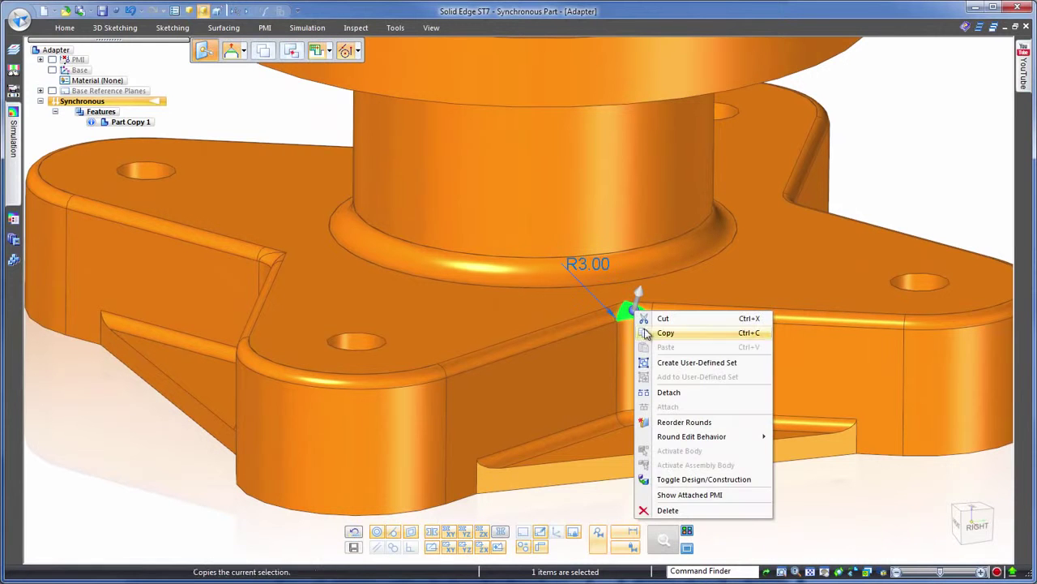
{"action": "left_click", "coordinate": [680, 423]}
{"action": "key", "text": "Escape"}
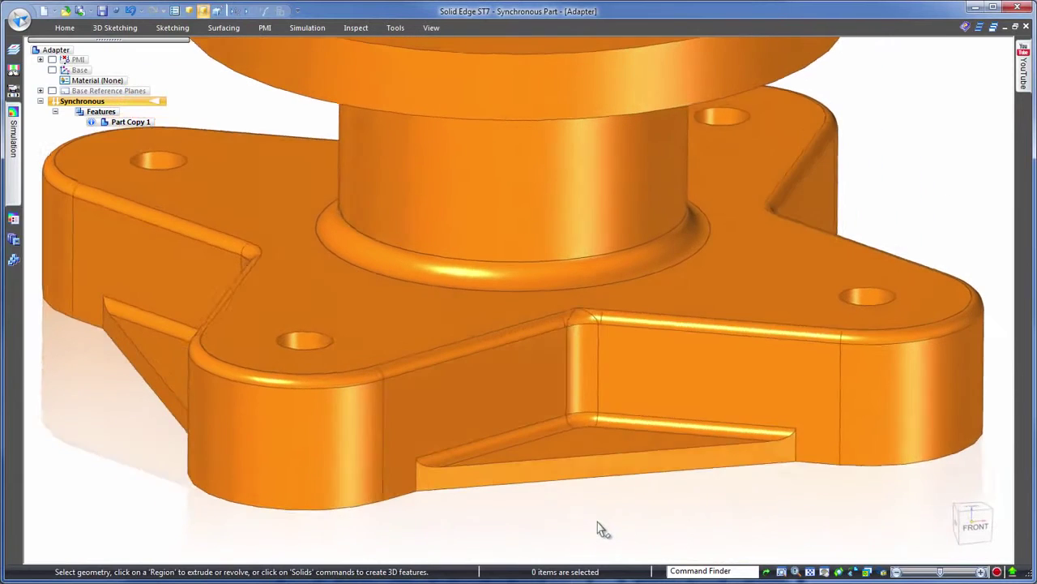
{"action": "left_click", "coordinate": [601, 315]}
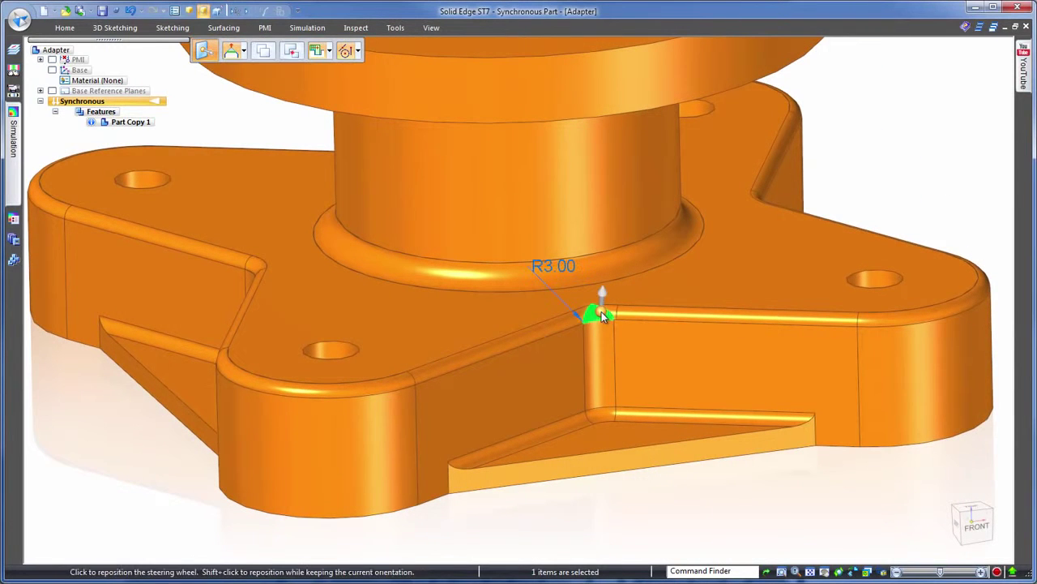
{"action": "right_click", "coordinate": [602, 314]}
{"action": "key", "text": "Escape"}
{"action": "left_click", "coordinate": [769, 517]}
- Set the radius of the 1 mm rounds along the lug and web edges to 1.5 mm for all matching faces
{"action": "middle_click_drag", "start_coordinate": [769, 517], "coordinate": [944, 206]}
{"action": "key", "text": "ctrl+f"}
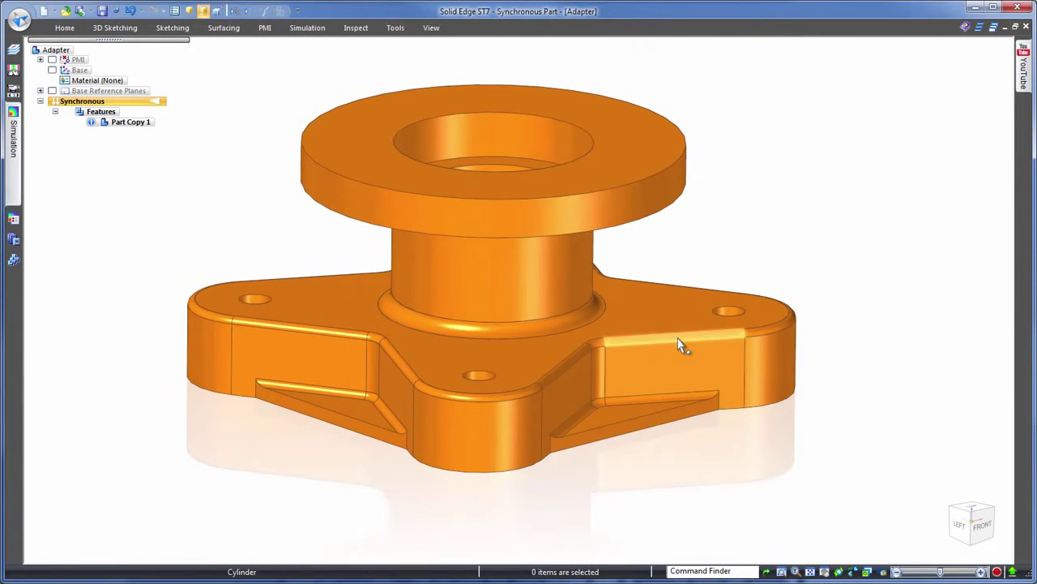
{"action": "left_click", "coordinate": [679, 342]}
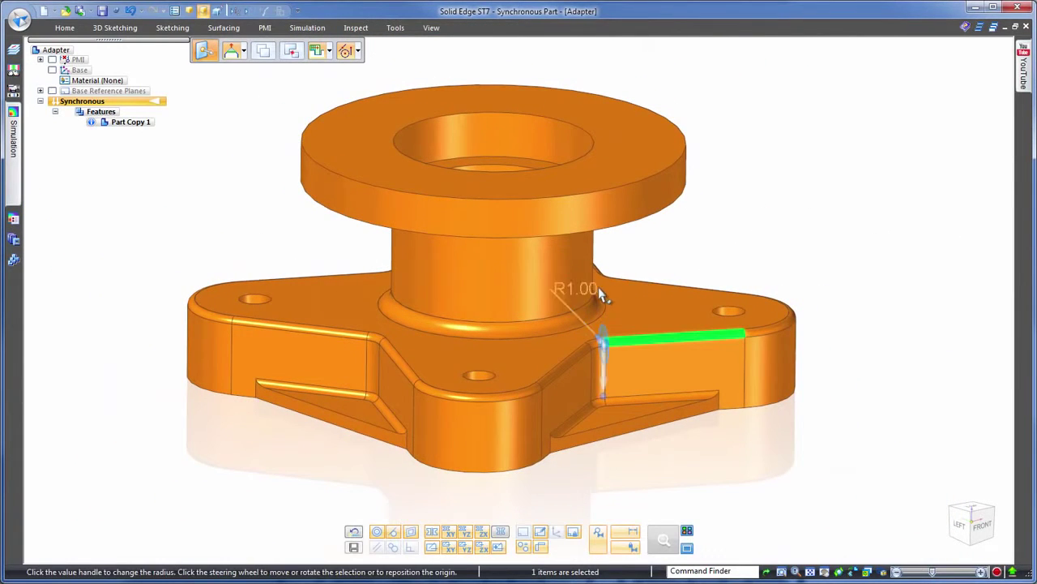
{"action": "left_click", "coordinate": [575, 287]}
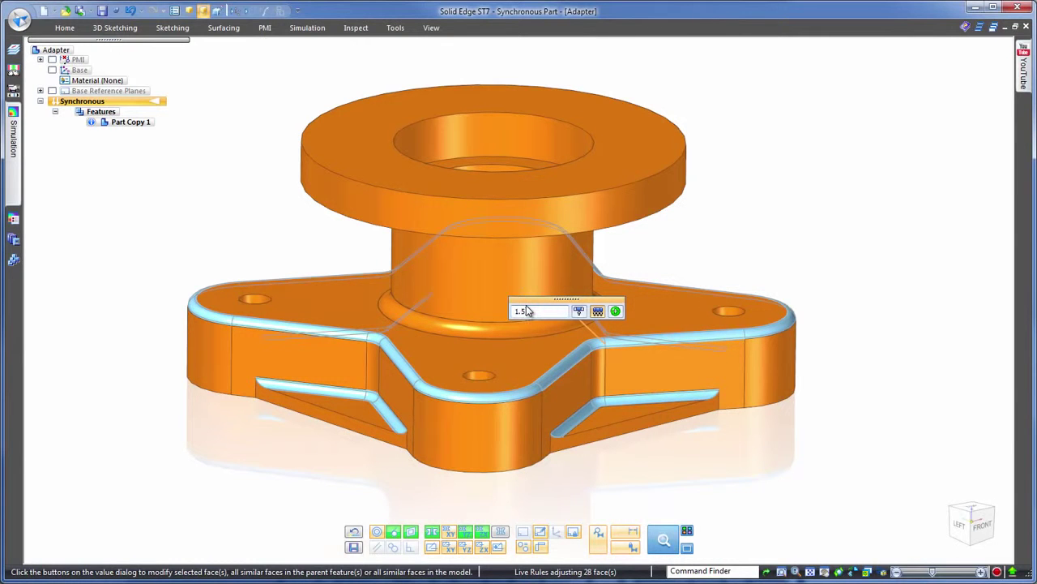
{"action": "key", "text": "Return"}
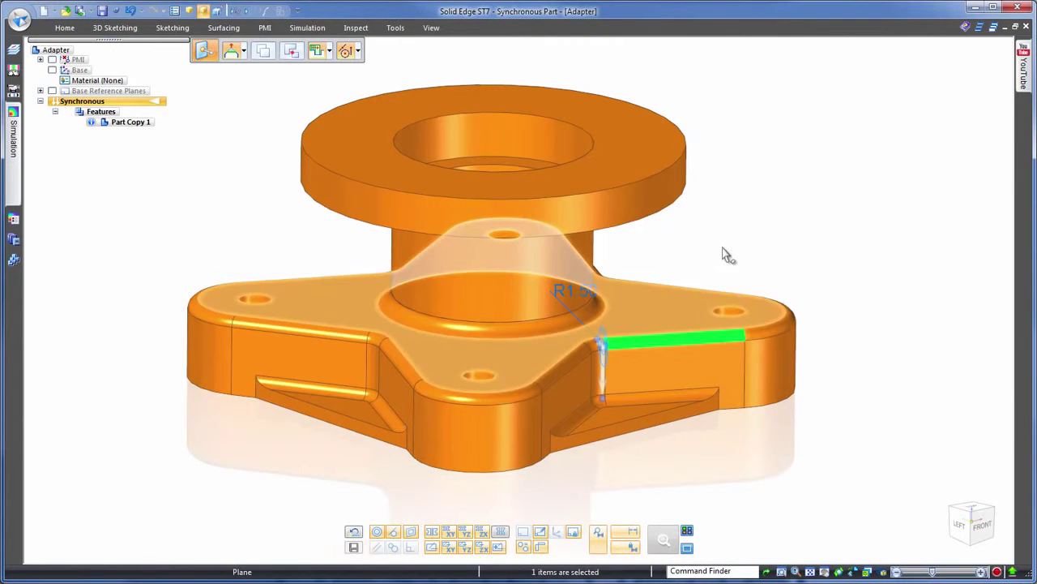
{"action": "left_click", "coordinate": [757, 215]}
- Run Hole Recognition on the part and exclude the 22 mm counterbore from recognition
{"action": "scroll", "coordinate": [787, 180], "scroll_direction": "down", "scroll_amount": 2}
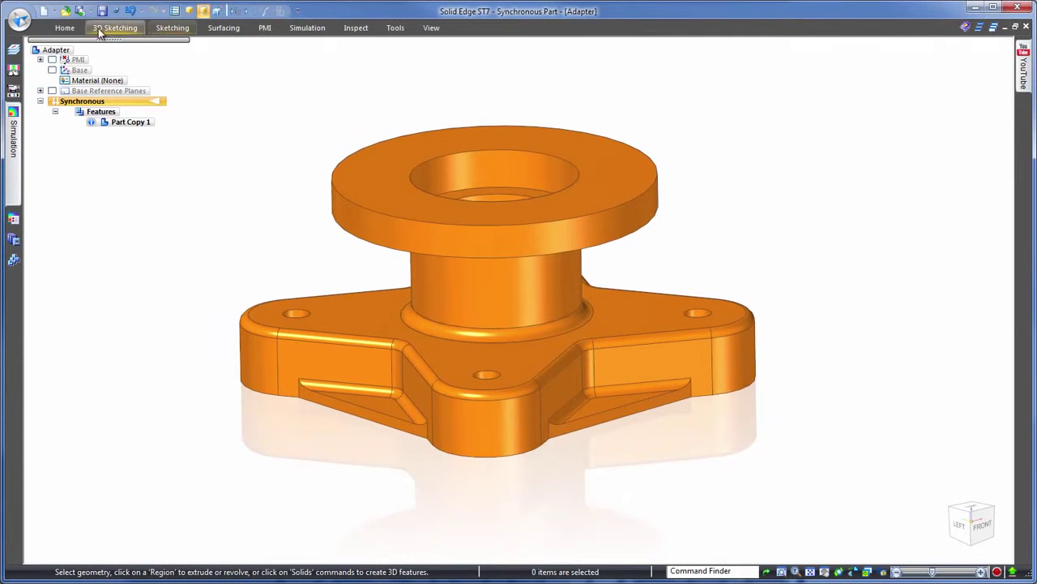
{"action": "left_click", "coordinate": [68, 29]}
{"action": "left_click", "coordinate": [549, 74]}
{"action": "left_click", "coordinate": [579, 133]}
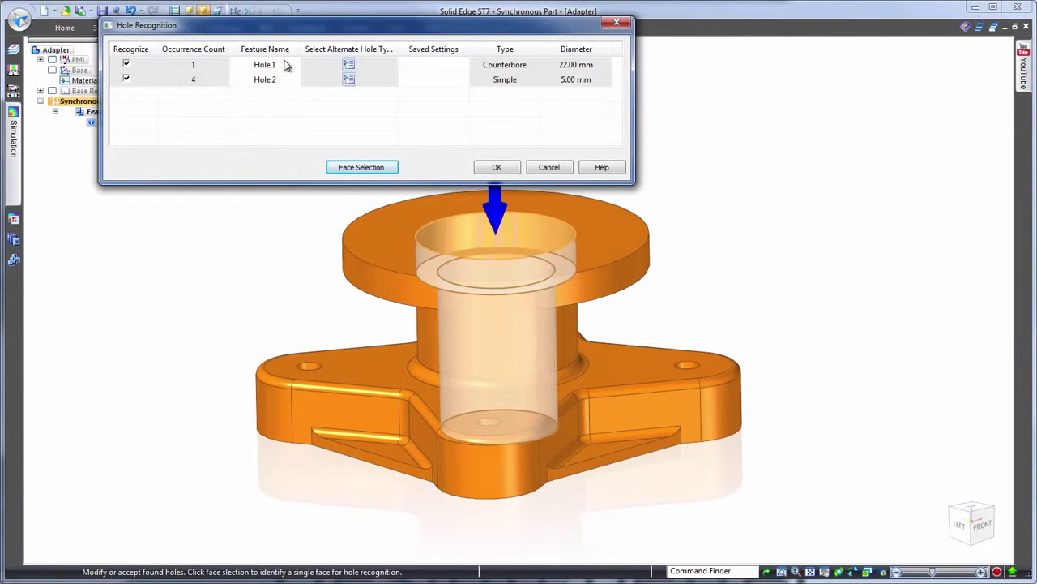
{"action": "left_click", "coordinate": [126, 64]}
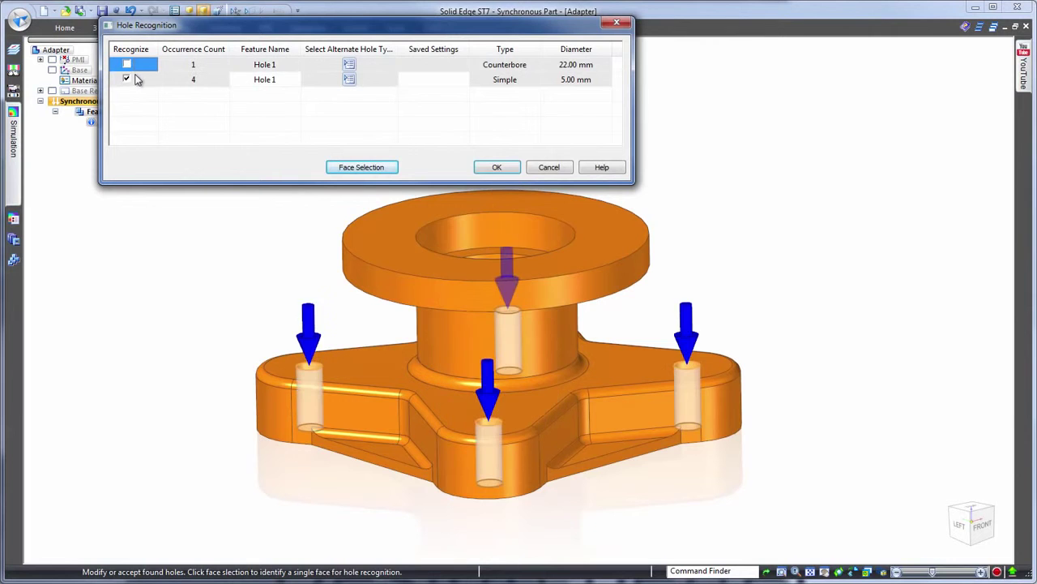
- Recognize the four lug holes as ISO Metric counterbore holes, socket head 4762, size M4, loose (H14) fit
{"action": "left_click", "coordinate": [348, 81]}
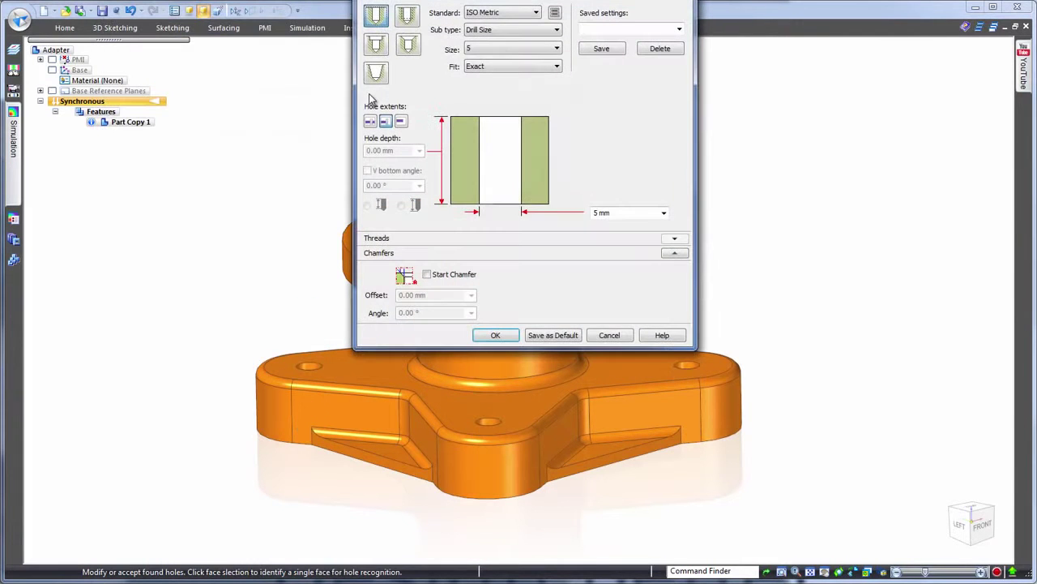
{"action": "left_click", "coordinate": [375, 46]}
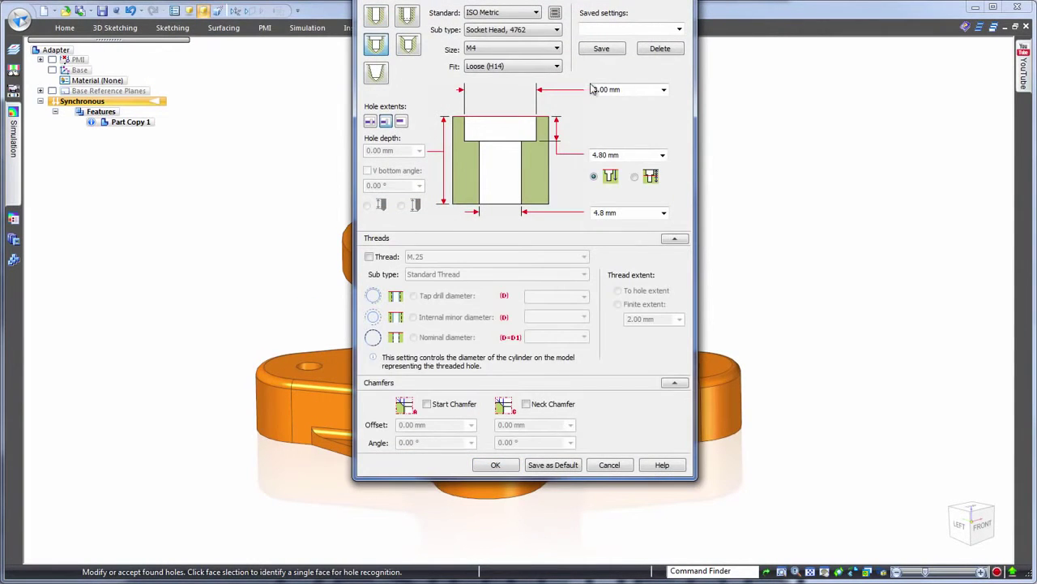
{"action": "left_click", "coordinate": [496, 466]}
{"action": "left_click", "coordinate": [496, 167]}
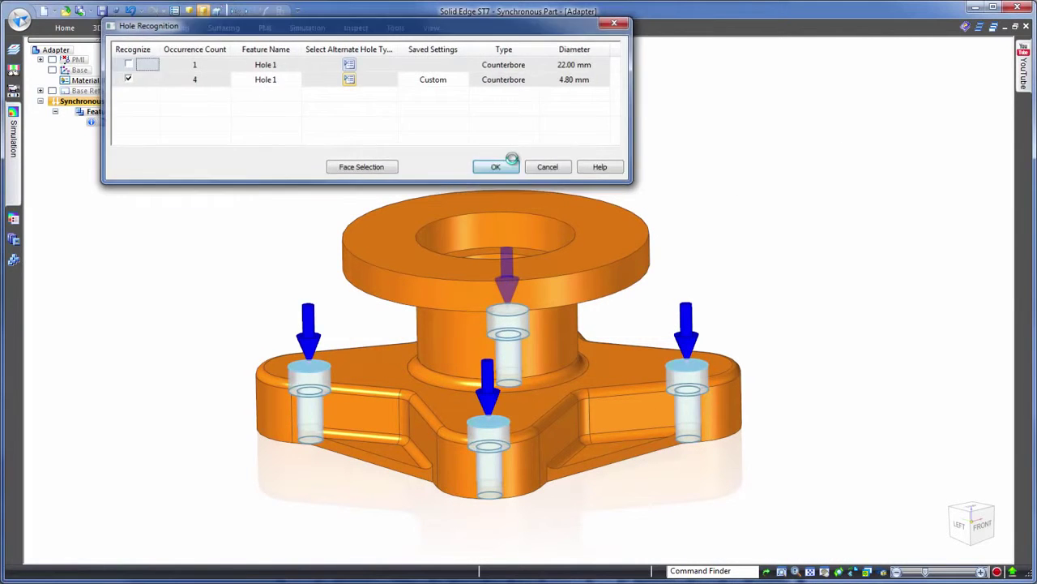
- Fence-select the faces along the base's underside in the front view, exclude the bottom face, and delete the webs between the lugs
{"action": "mouse_move", "coordinate": [836, 138]}
{"action": "middle_mouse_down"}
{"action": "mouse_move", "coordinate": [845, 137]}
{"action": "mouse_move", "coordinate": [822, 145]}
{"action": "mouse_move", "coordinate": [851, 155]}
{"action": "mouse_move", "coordinate": [851, 146]}
{"action": "middle_mouse_up"}
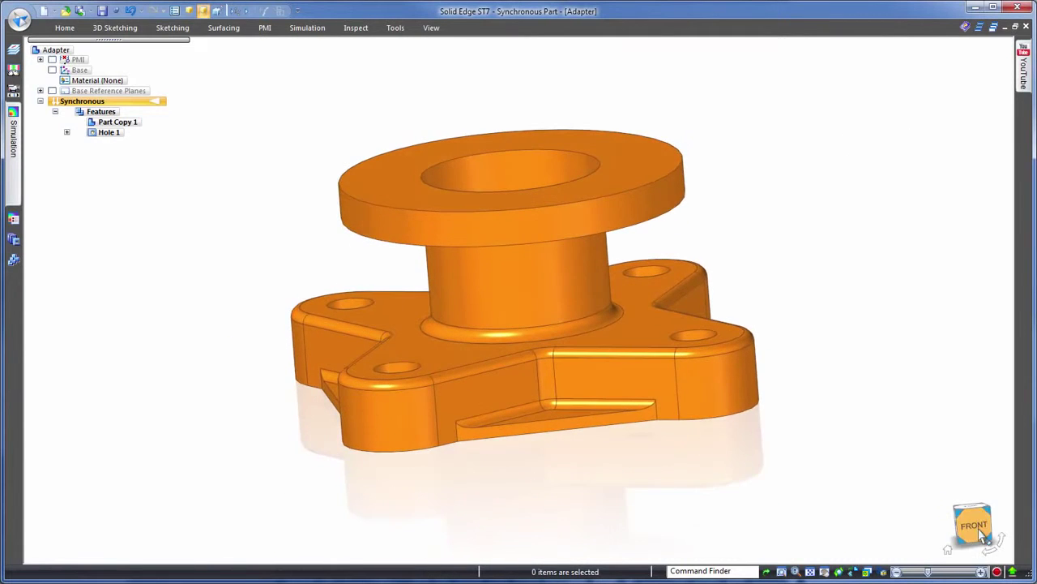
{"action": "left_click", "coordinate": [976, 525]}
{"action": "scroll", "coordinate": [541, 491], "scroll_direction": "down", "scroll_amount": 5}
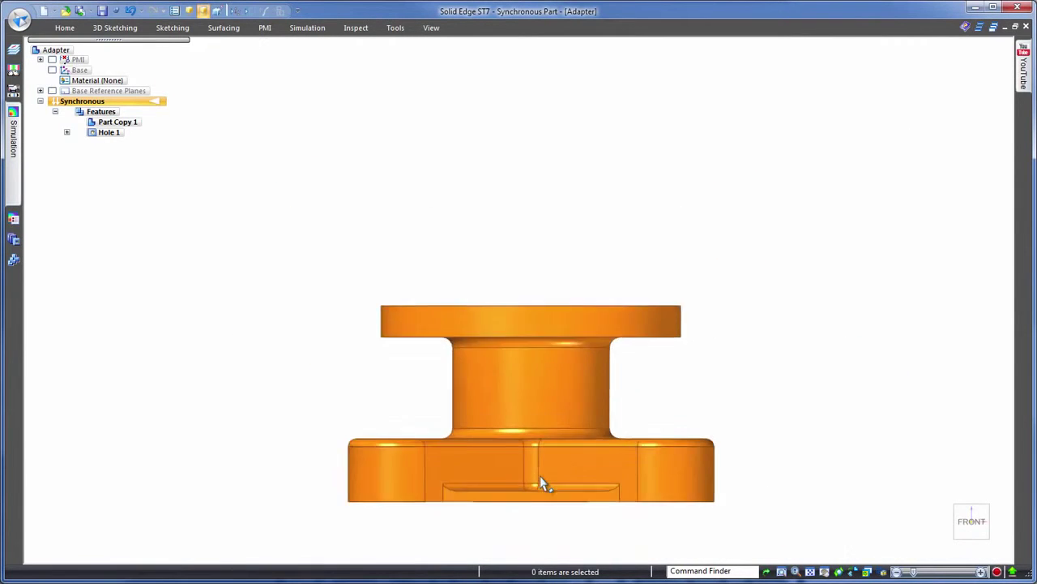
{"action": "left_click_drag", "start_coordinate": [375, 484], "coordinate": [757, 510]}
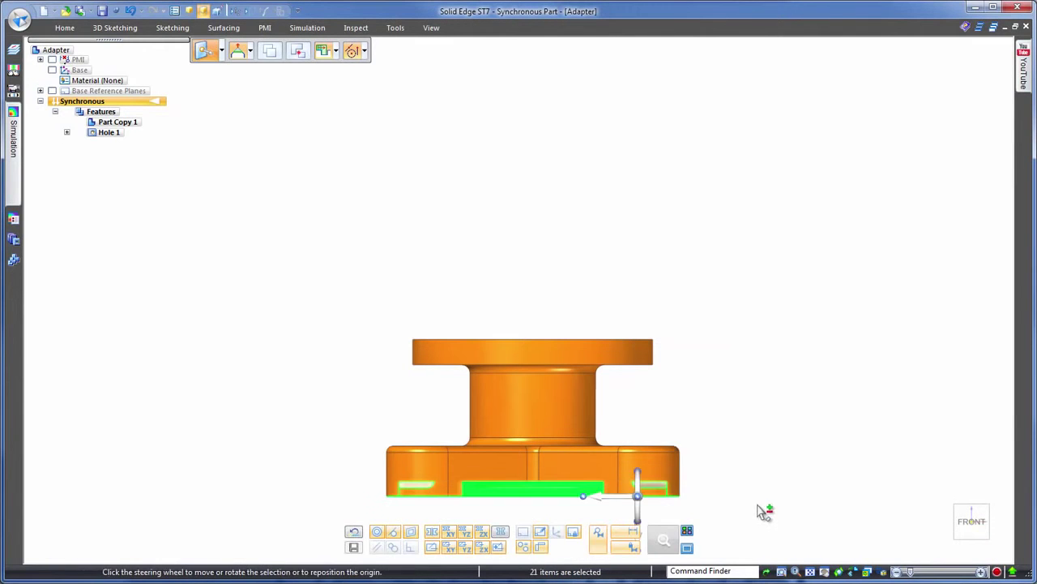
{"action": "middle_click_drag", "start_coordinate": [778, 398], "coordinate": [531, 472]}
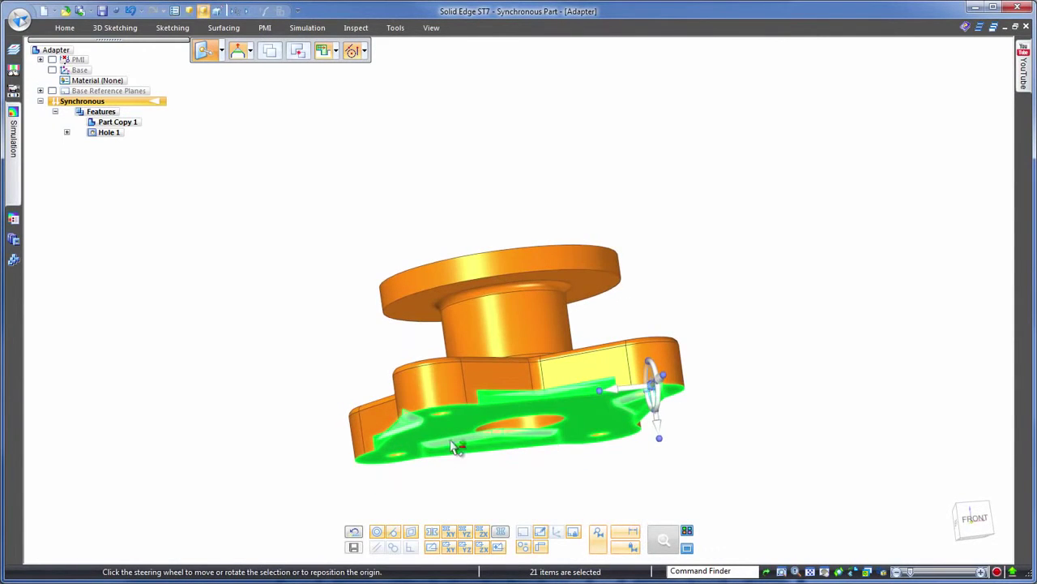
{"action": "left_click", "coordinate": [452, 430]}
{"action": "middle_click_drag", "start_coordinate": [954, 343], "coordinate": [804, 296]}
{"action": "right_click", "coordinate": [804, 295]}
{"action": "left_click", "coordinate": [838, 496]}
{"action": "key", "text": "ctrl+f"}
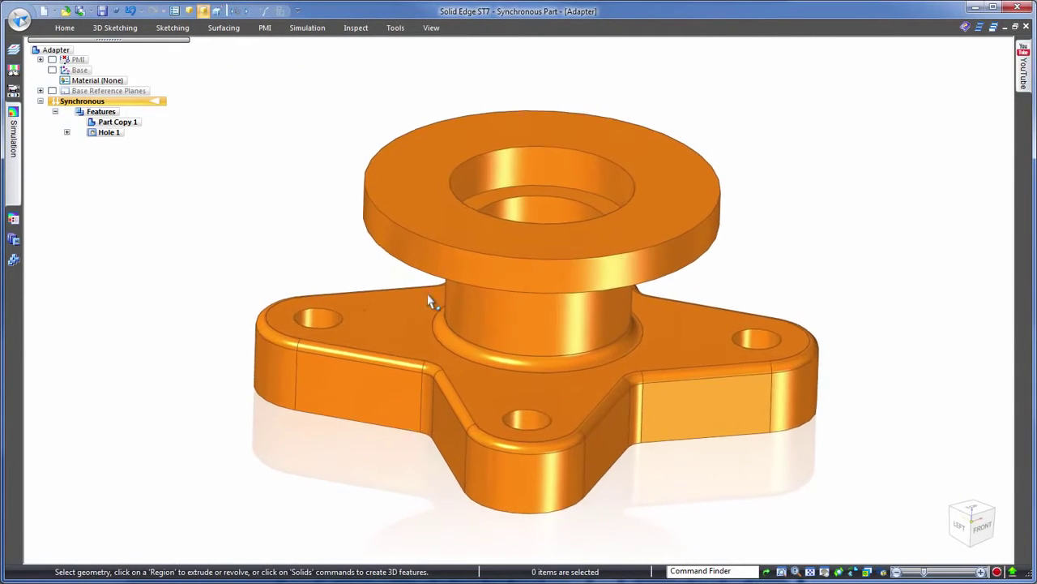
- Try to move one counterbored lug hole outward along the base together with the connected lug faces
{"action": "left_click", "coordinate": [326, 320]}
{"action": "left_click", "coordinate": [323, 318]}
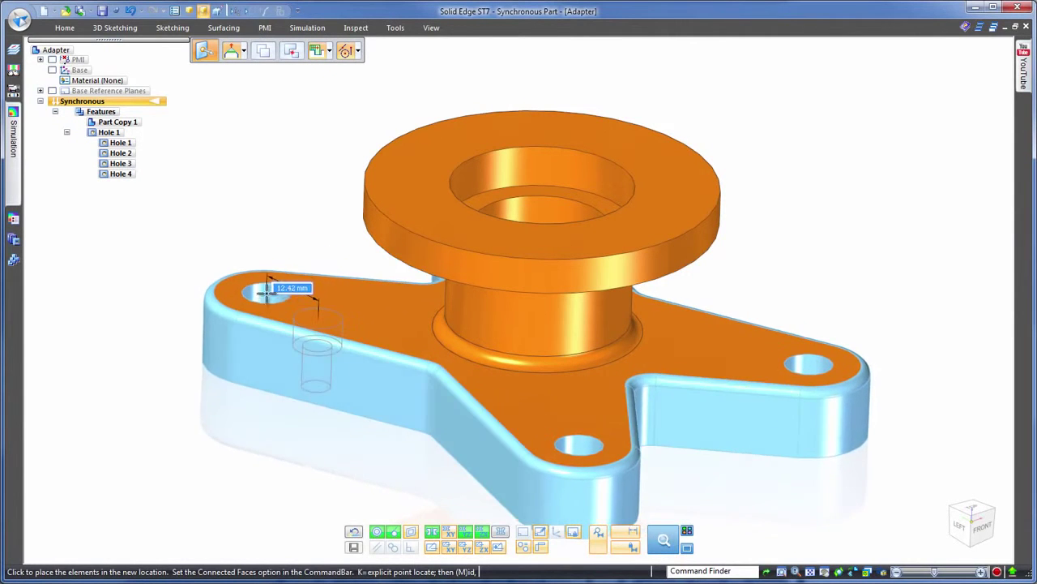
{"action": "key", "text": "Escape"}
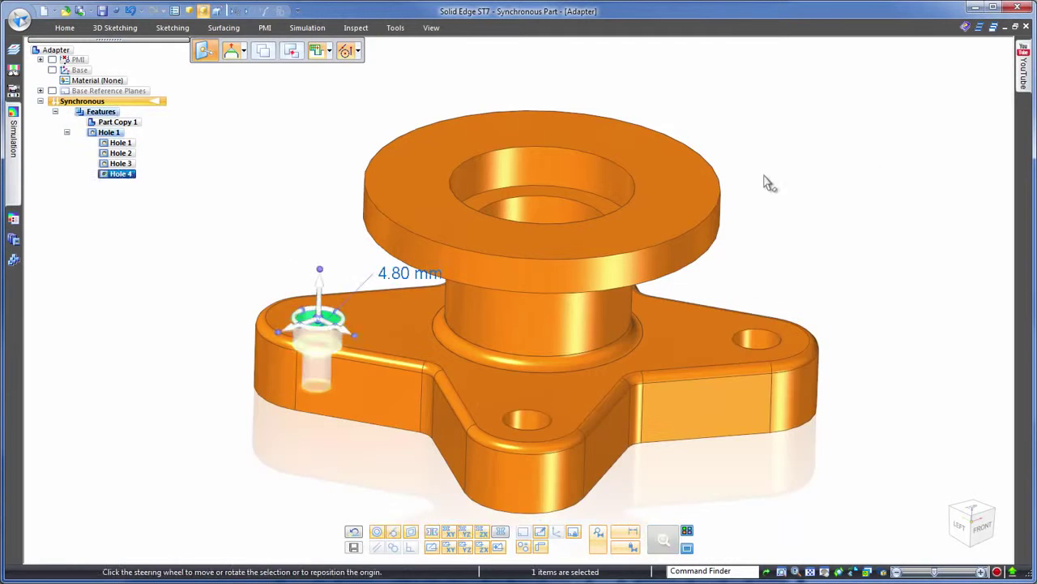
{"action": "key", "text": "Escape"}
{"action": "key", "text": "ctrl+f"}
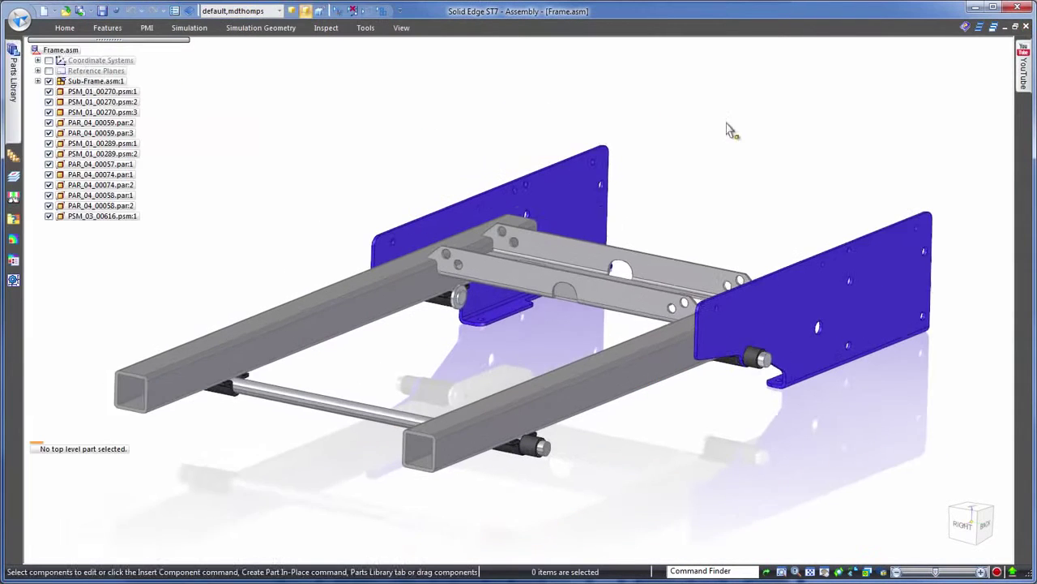
- Place the Adapter part in the Frame assembly, align it with the front cross shaft and position it partway along the shaft
{"action": "left_click_drag", "start_coordinate": [74, 93], "coordinate": [653, 342]}
{"action": "left_click", "coordinate": [675, 351]}
{"action": "left_click", "coordinate": [602, 430]}
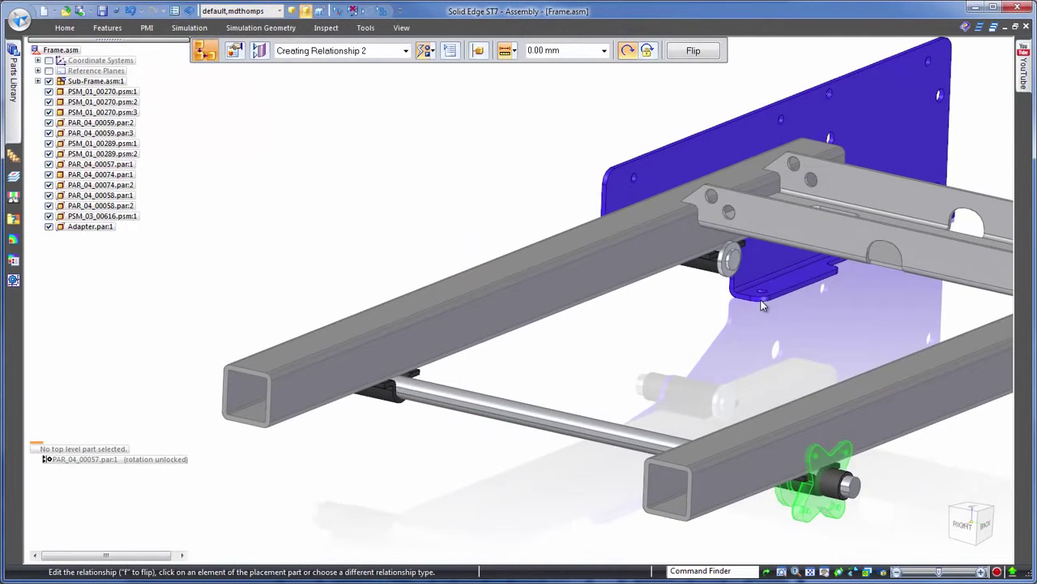
{"action": "key", "text": "Escape"}
{"action": "left_click", "coordinate": [822, 514]}
{"action": "left_click", "coordinate": [515, 468]}
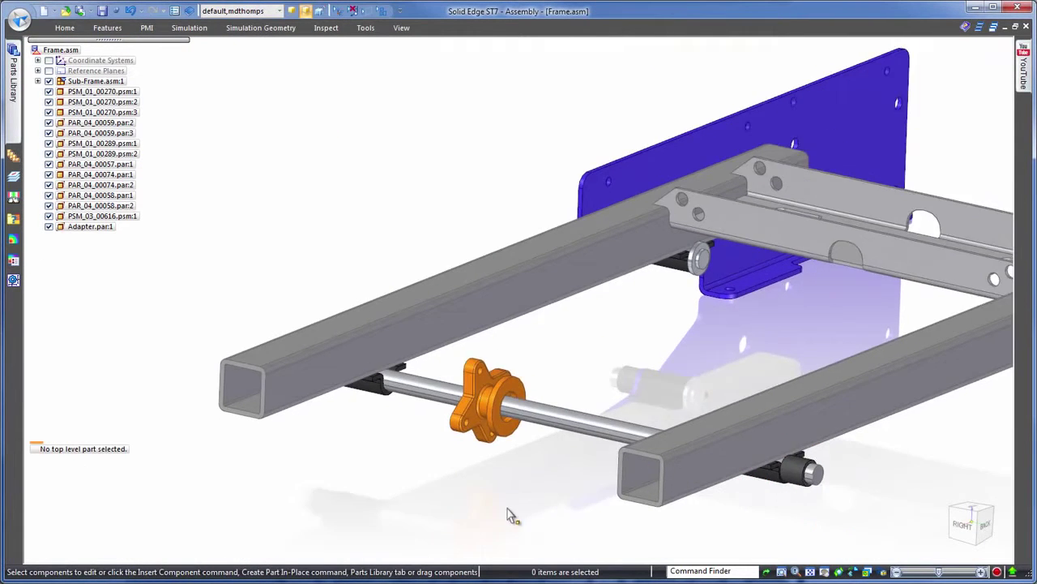
- Open the Parasolid file PSM_03_00615.x_t from the Components folder with the ISO Sheet Metal.psm template
{"action": "left_click", "coordinate": [19, 20]}
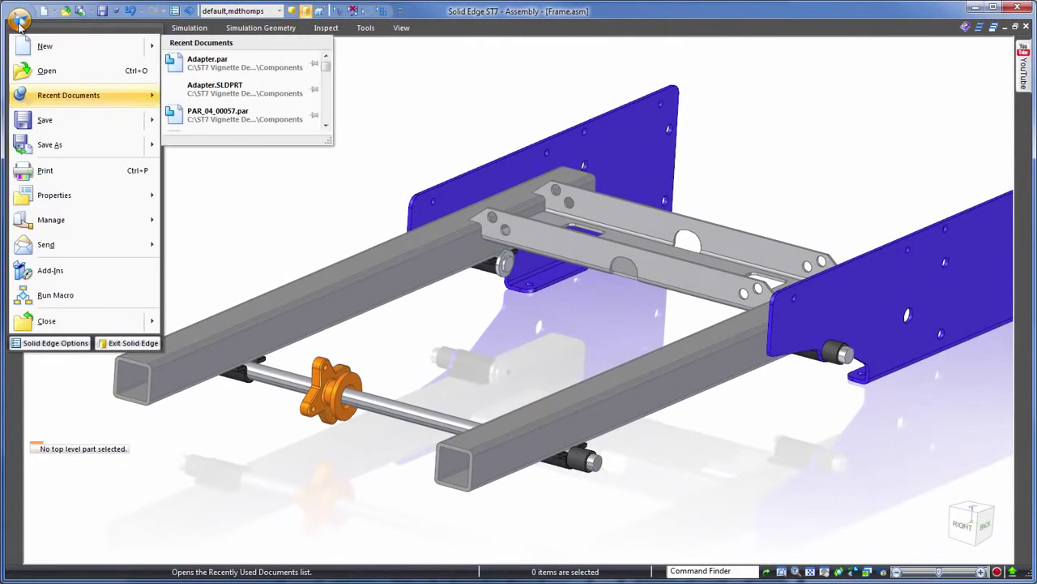
{"action": "left_click", "coordinate": [46, 71]}
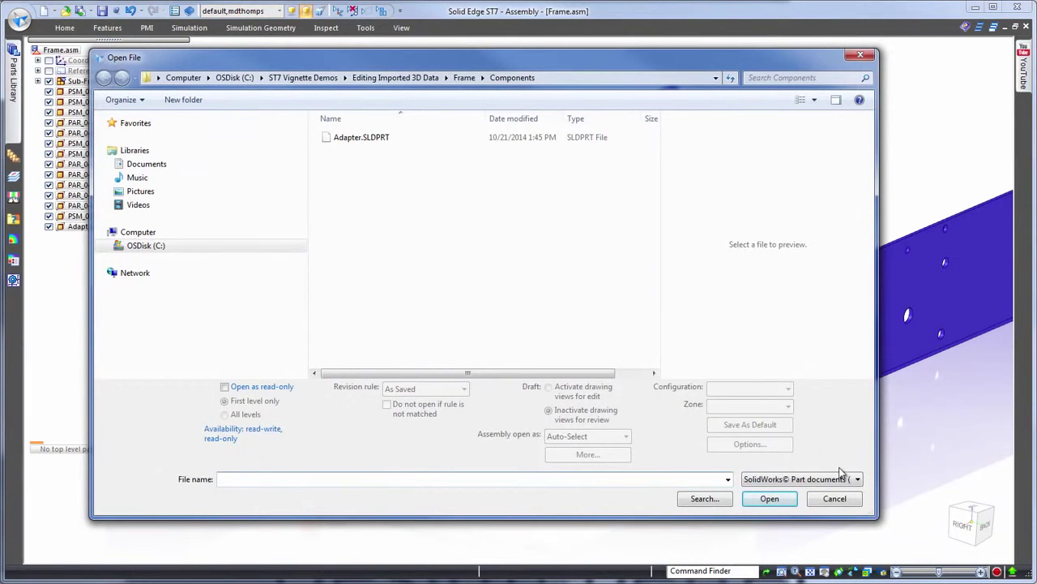
{"action": "left_click", "coordinate": [856, 479]}
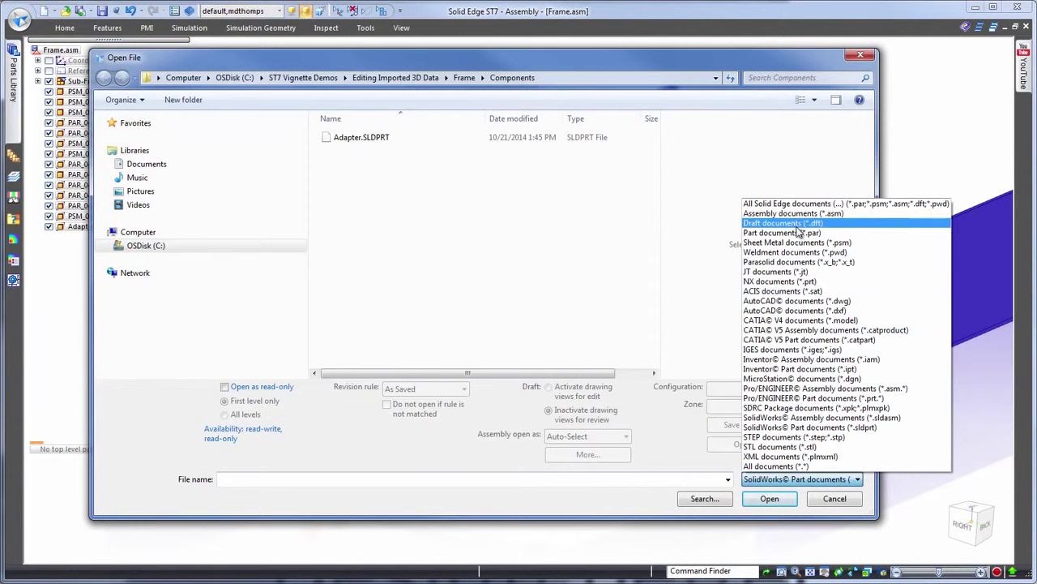
{"action": "left_click", "coordinate": [800, 263]}
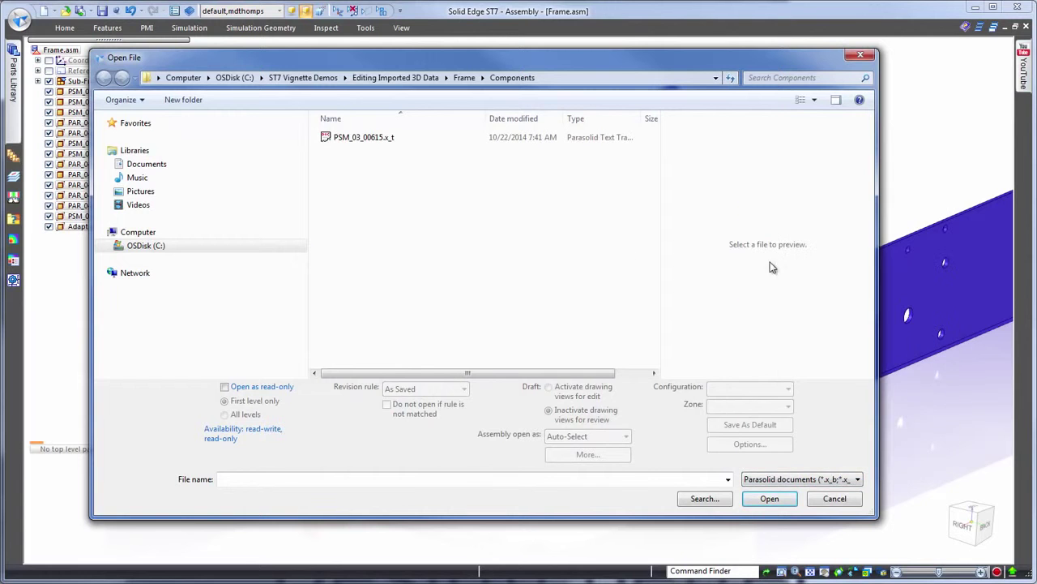
{"action": "left_click", "coordinate": [354, 141]}
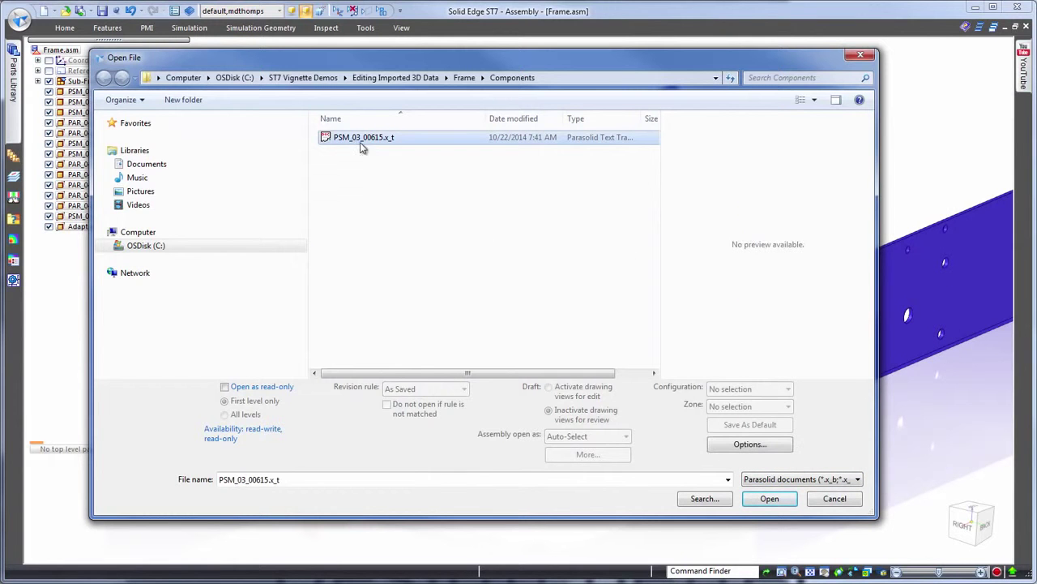
{"action": "left_click", "coordinate": [767, 499]}
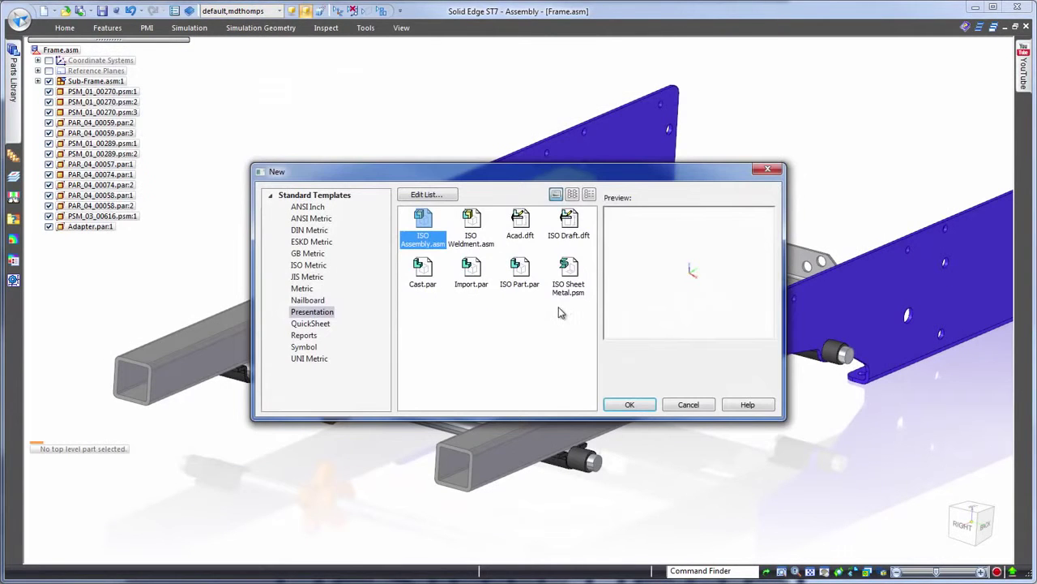
{"action": "left_click", "coordinate": [630, 405]}
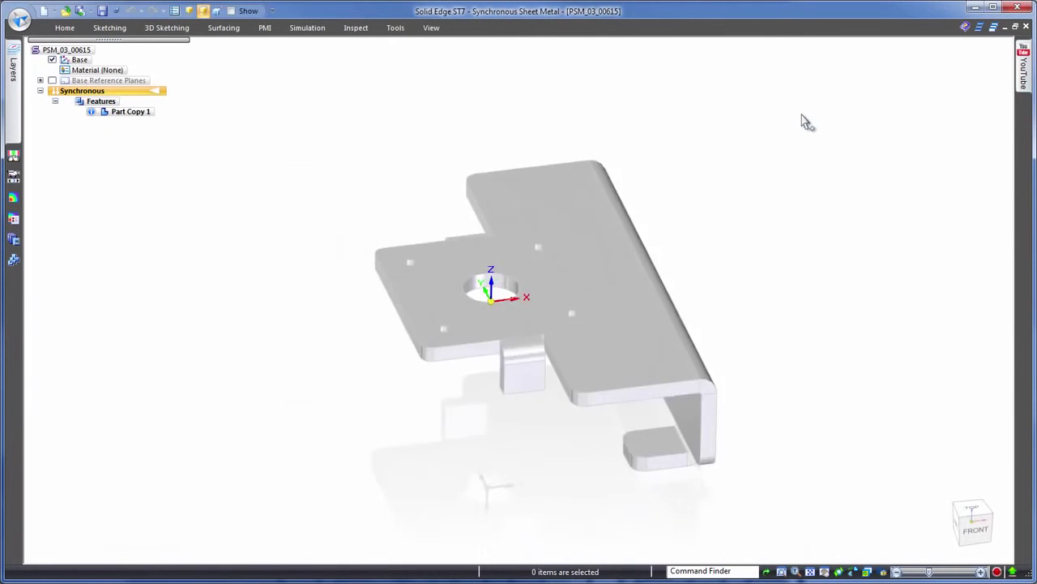
- Assign the material Aluminum, 1060 to the sheet metal part and paint its body with the Aluminum style
{"action": "right_click", "coordinate": [97, 71]}
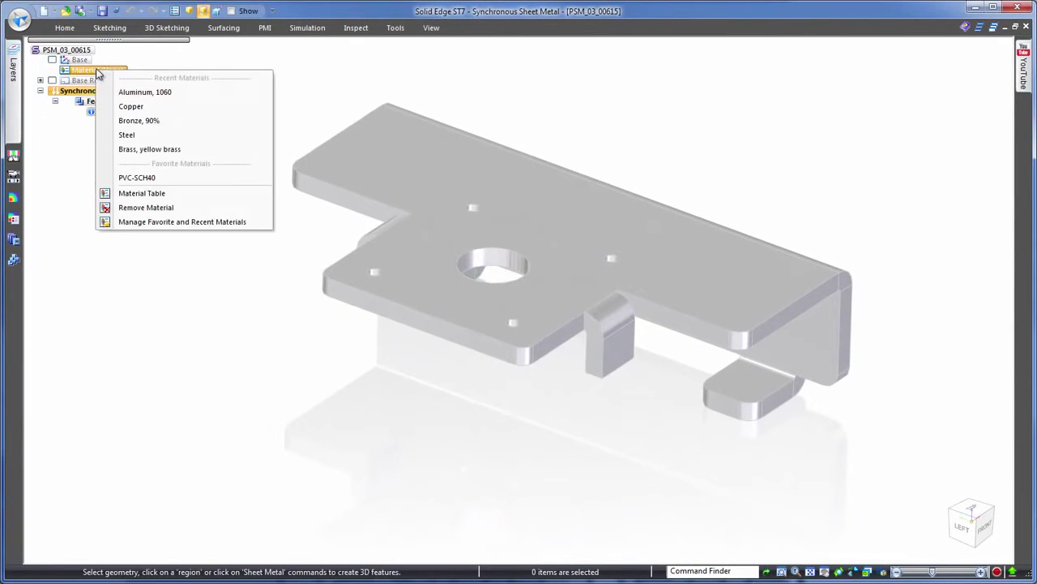
{"action": "left_click", "coordinate": [137, 93]}
{"action": "left_click", "coordinate": [431, 28]}
{"action": "left_click", "coordinate": [417, 62]}
{"action": "left_click", "coordinate": [369, 50]}
{"action": "left_click", "coordinate": [323, 63]}
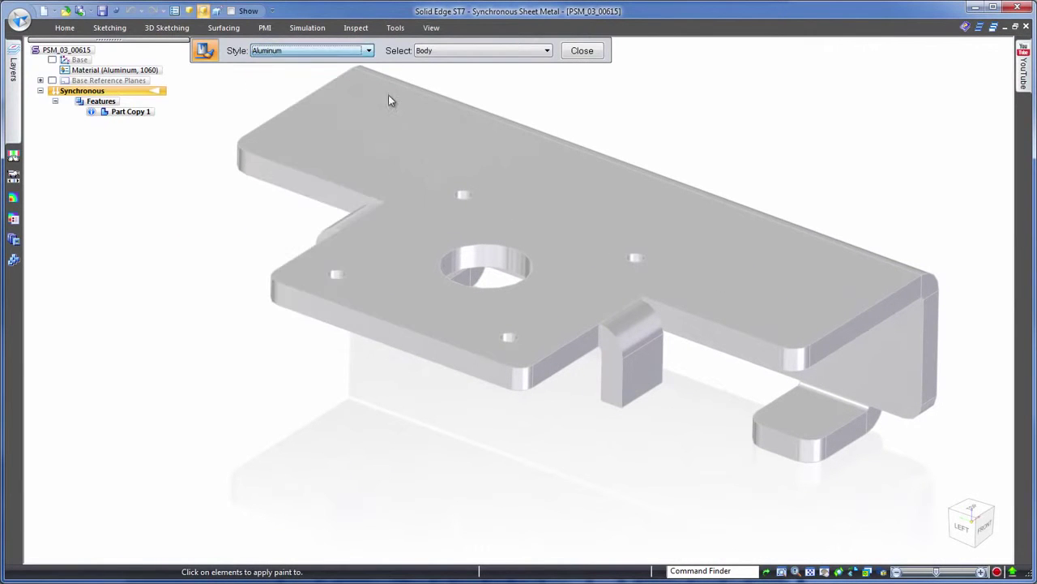
{"action": "left_click", "coordinate": [584, 53]}
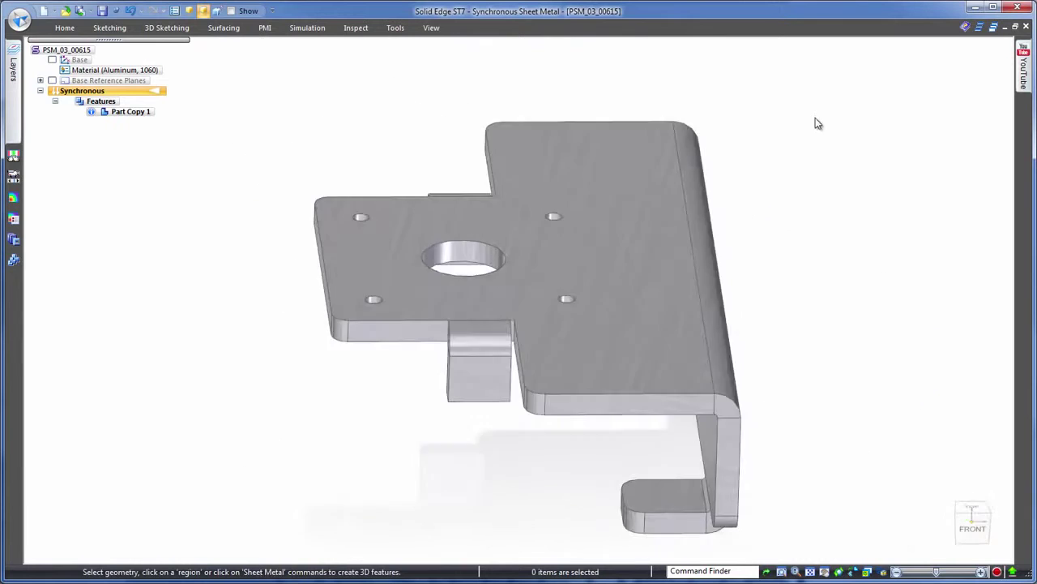
- Open the sheet metal part's AutoCAD (*.dwg) drawing from the Components folder
{"action": "left_click", "coordinate": [20, 22]}
{"action": "left_click", "coordinate": [45, 71]}
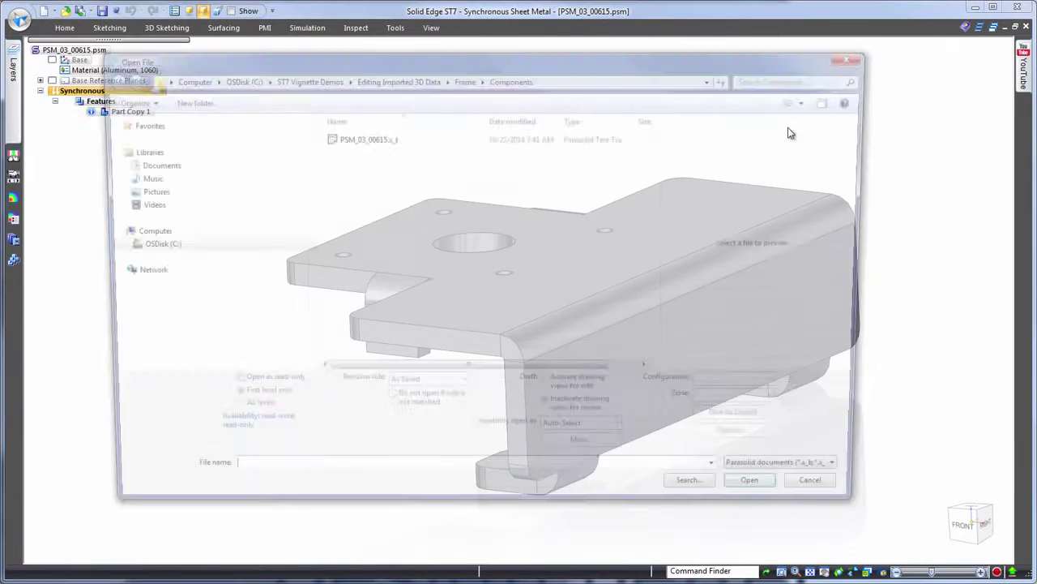
{"action": "left_click", "coordinate": [858, 479]}
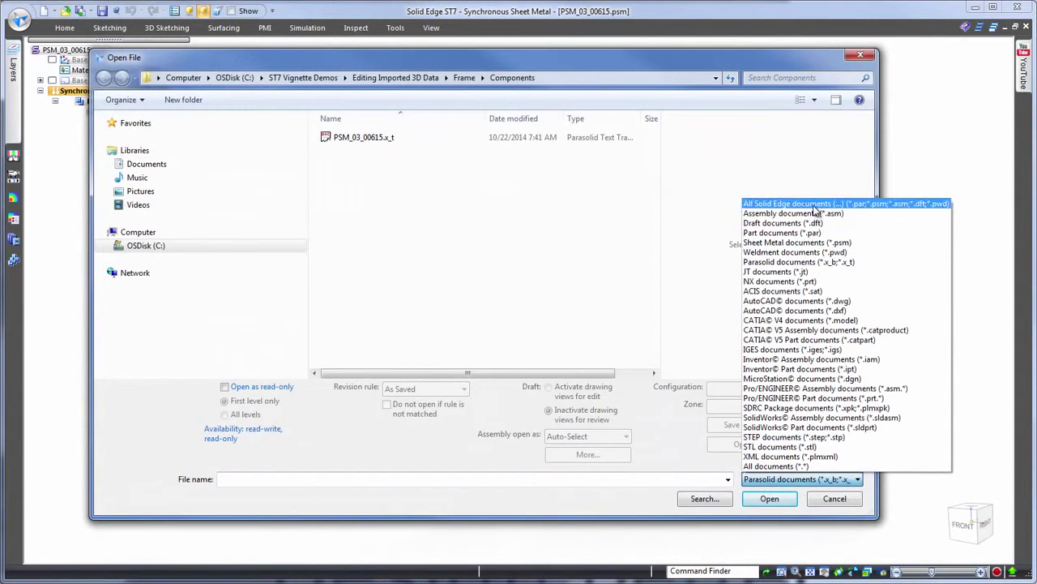
{"action": "left_click", "coordinate": [819, 301]}
{"action": "left_click", "coordinate": [364, 139]}
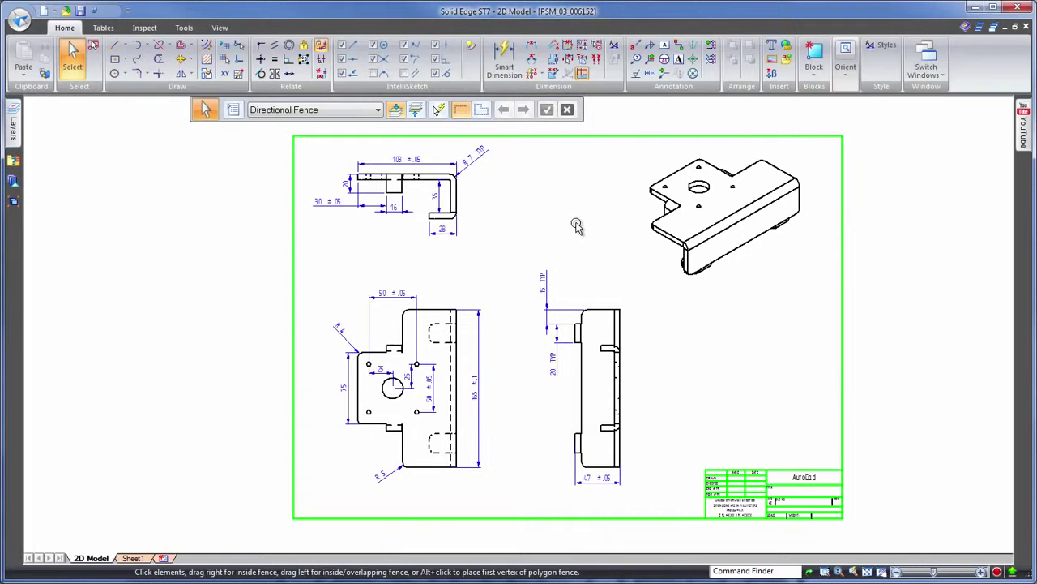
- Use Create 3D to fold the dimensioned front view and plan view at scale 1.00 into the sheet metal part
{"action": "right_click", "coordinate": [577, 225]}
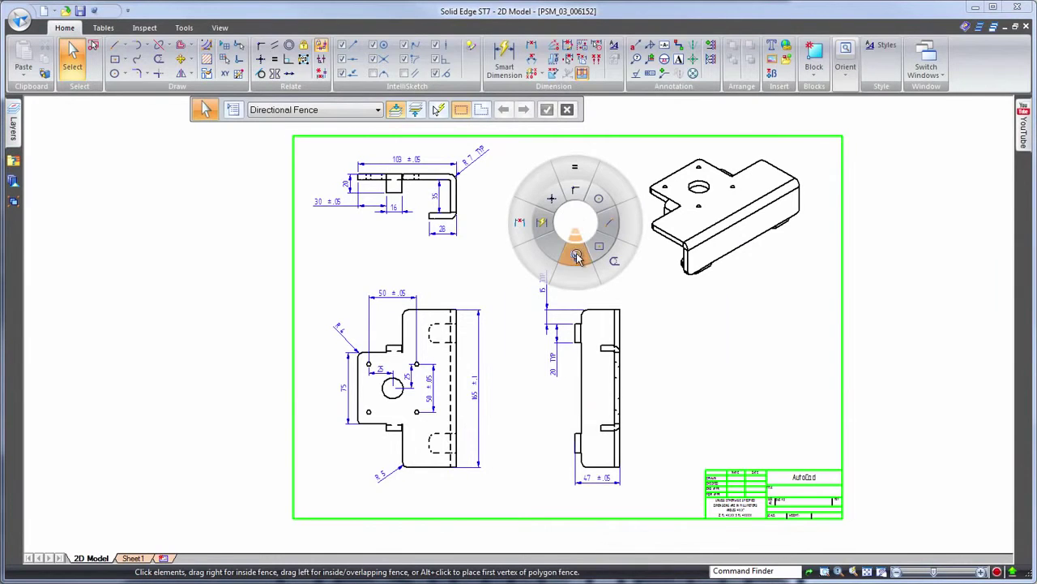
{"action": "left_click", "coordinate": [577, 254]}
{"action": "left_click", "coordinate": [762, 312]}
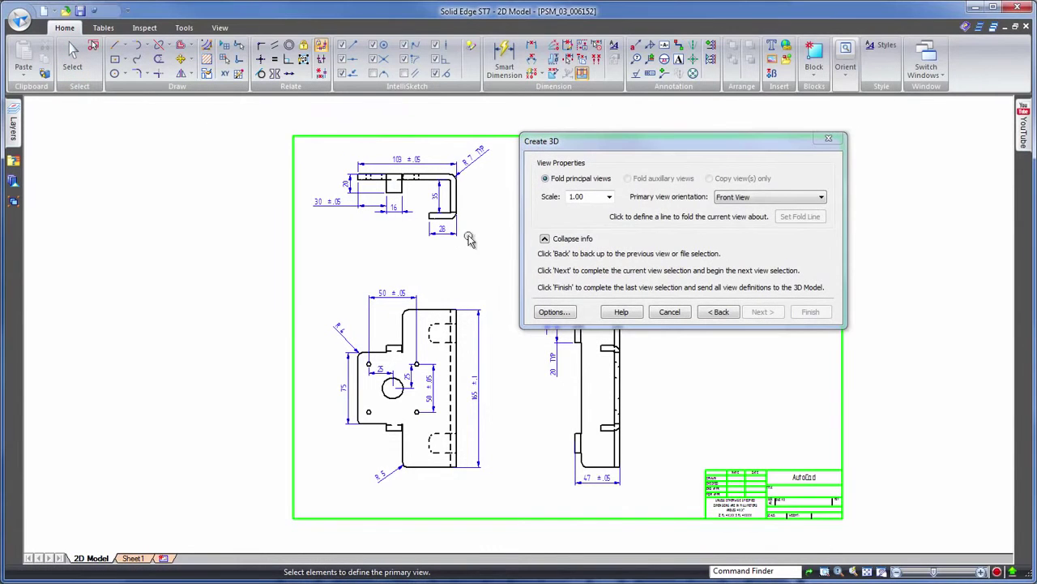
{"action": "left_click", "coordinate": [500, 263]}
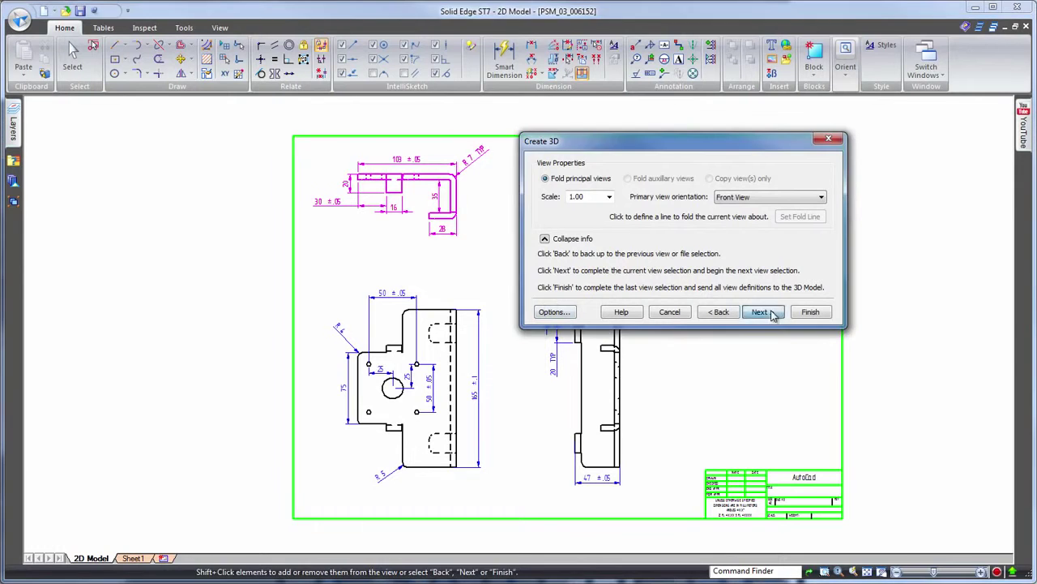
{"action": "left_click", "coordinate": [504, 497]}
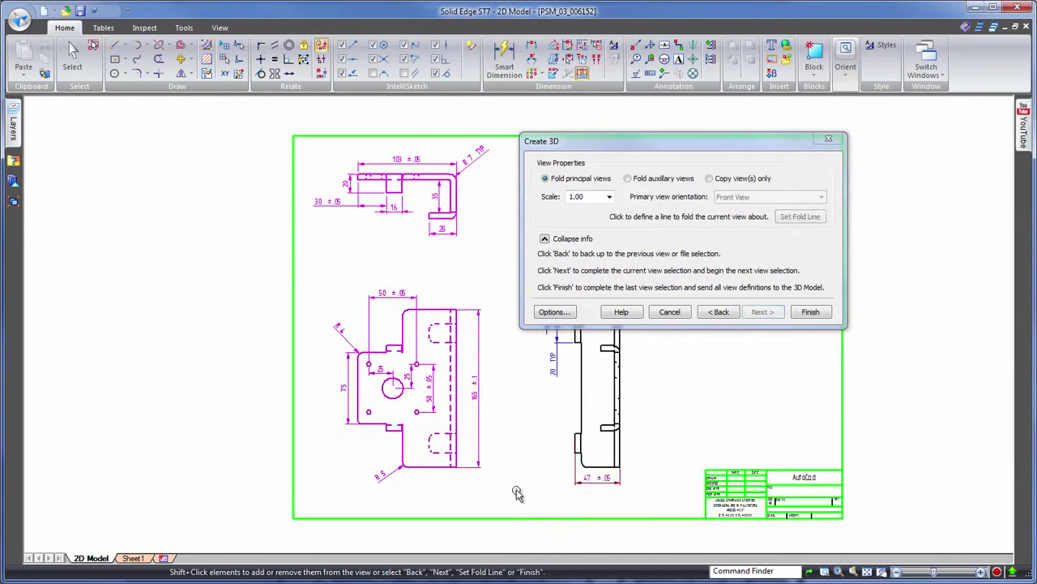
{"action": "left_click", "coordinate": [817, 317]}
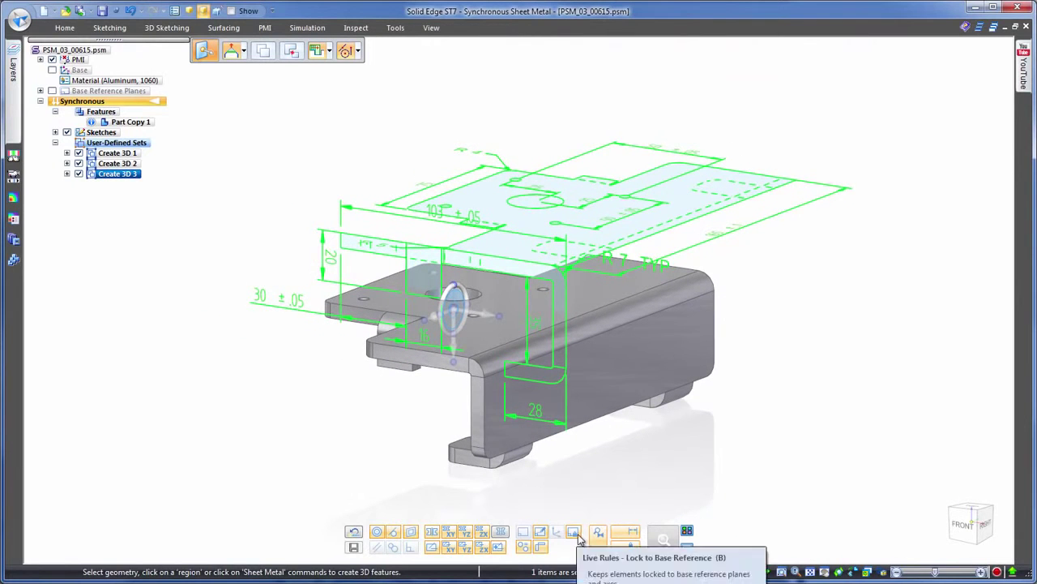
- Move the Create 3D views so the plan view circle aligns with the part's large hole, and attach their PMI to the model
{"action": "left_click", "coordinate": [534, 214]}
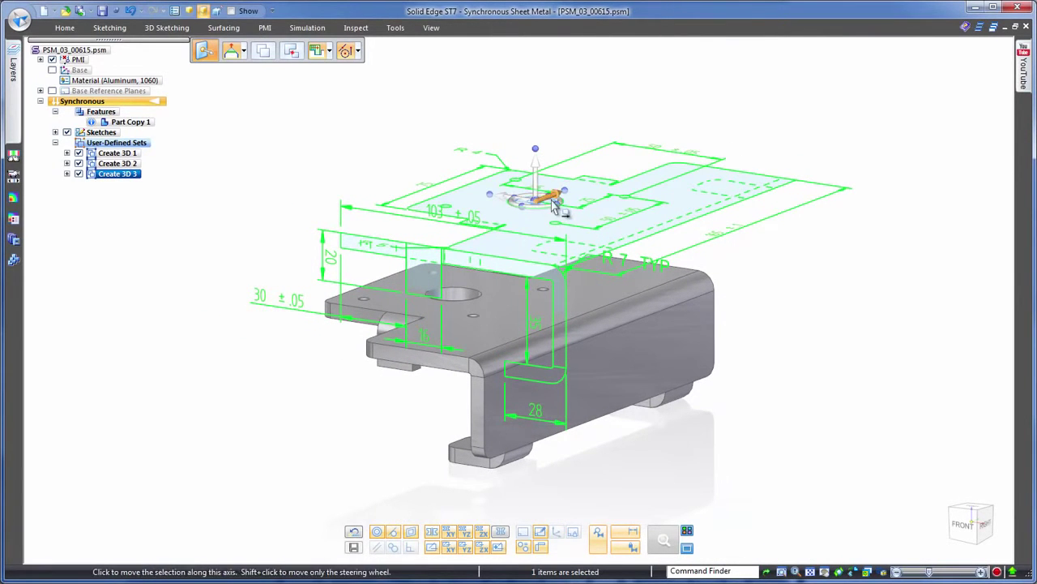
{"action": "left_click", "coordinate": [554, 209]}
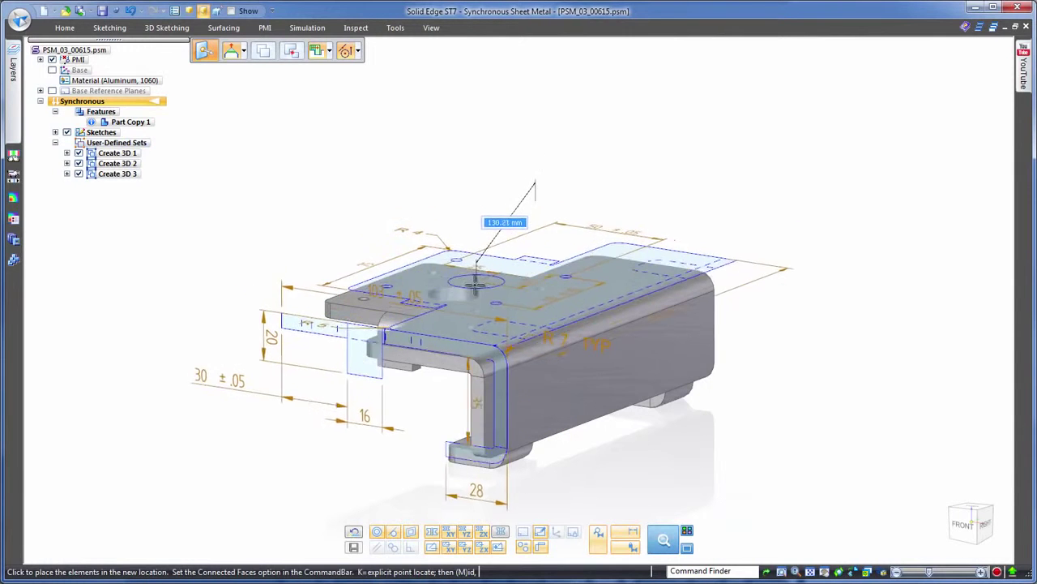
{"action": "left_click", "coordinate": [478, 296]}
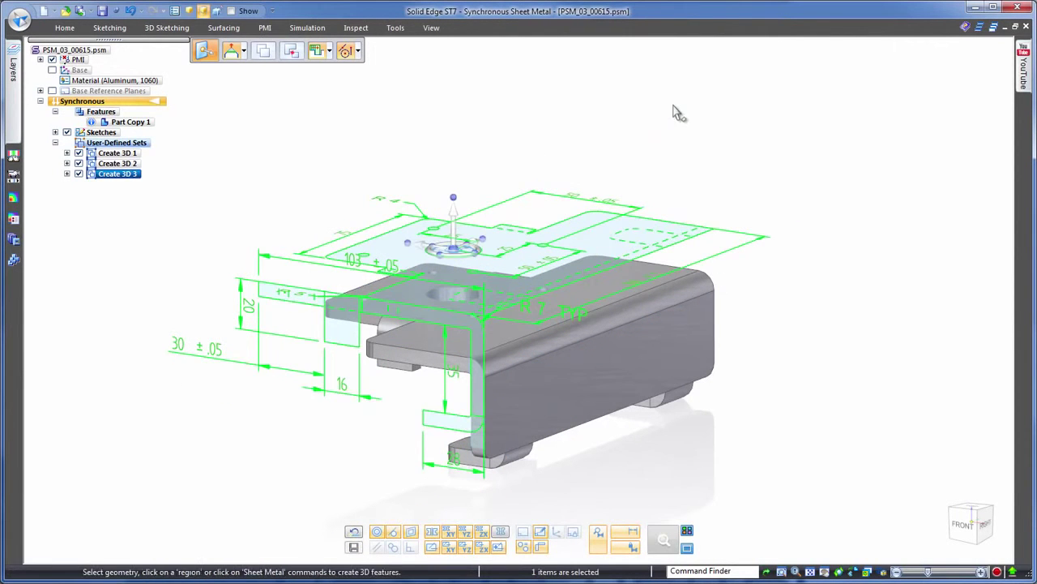
{"action": "left_click", "coordinate": [456, 218]}
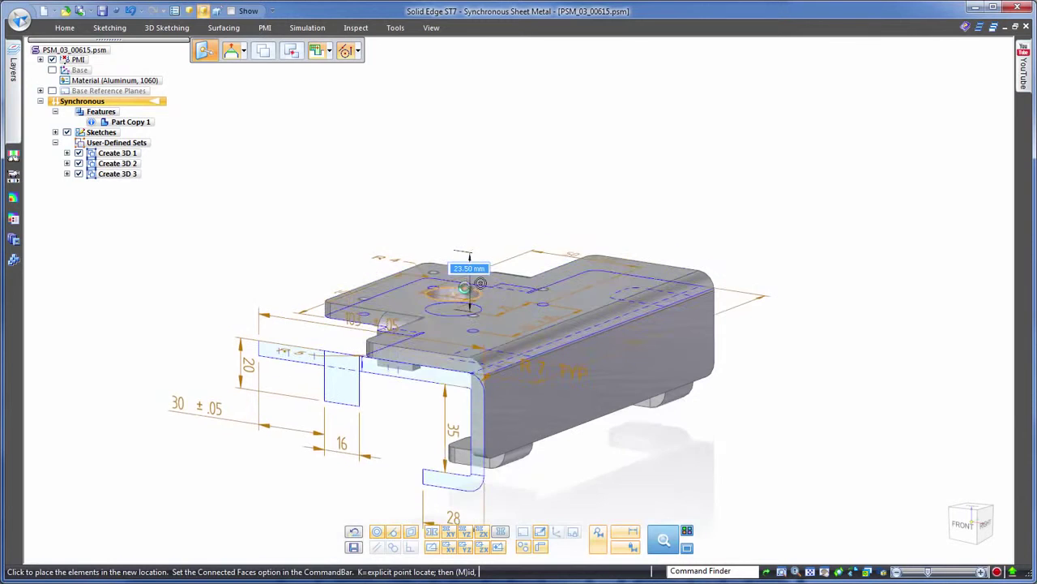
{"action": "left_click", "coordinate": [470, 284]}
{"action": "key", "text": "Escape"}
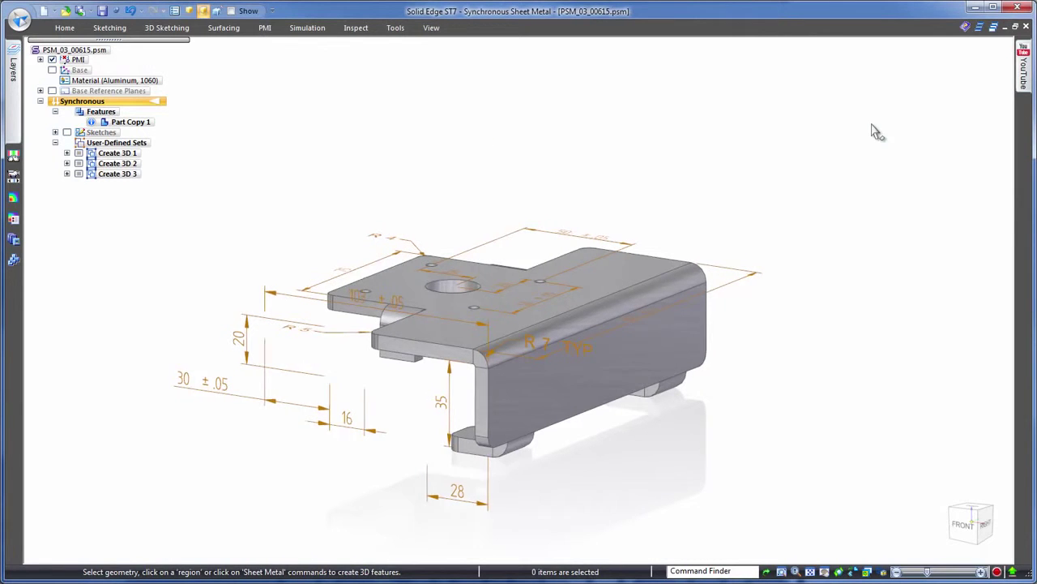
{"action": "right_click", "coordinate": [130, 175]}
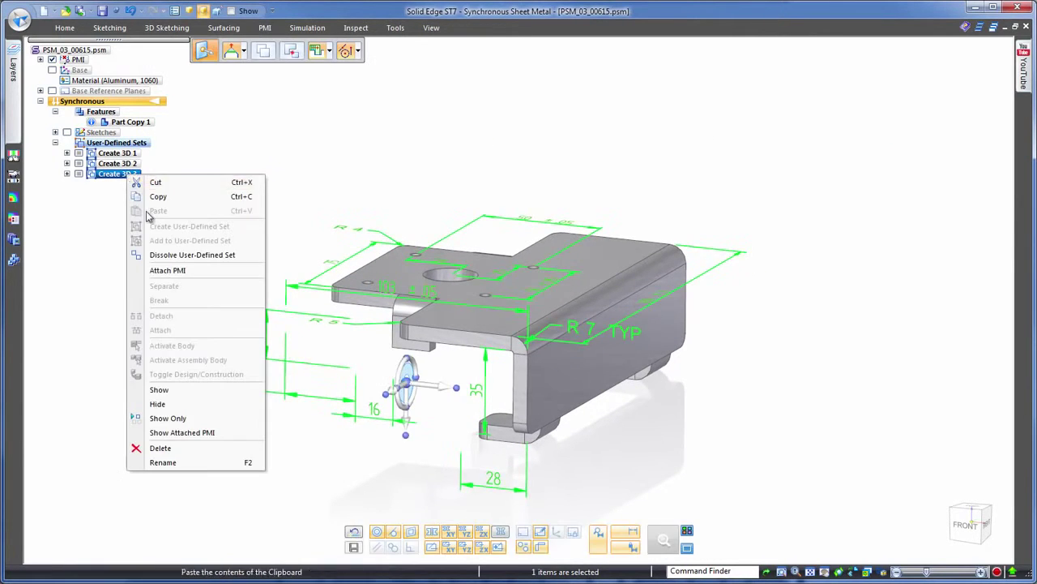
{"action": "left_click", "coordinate": [172, 271]}
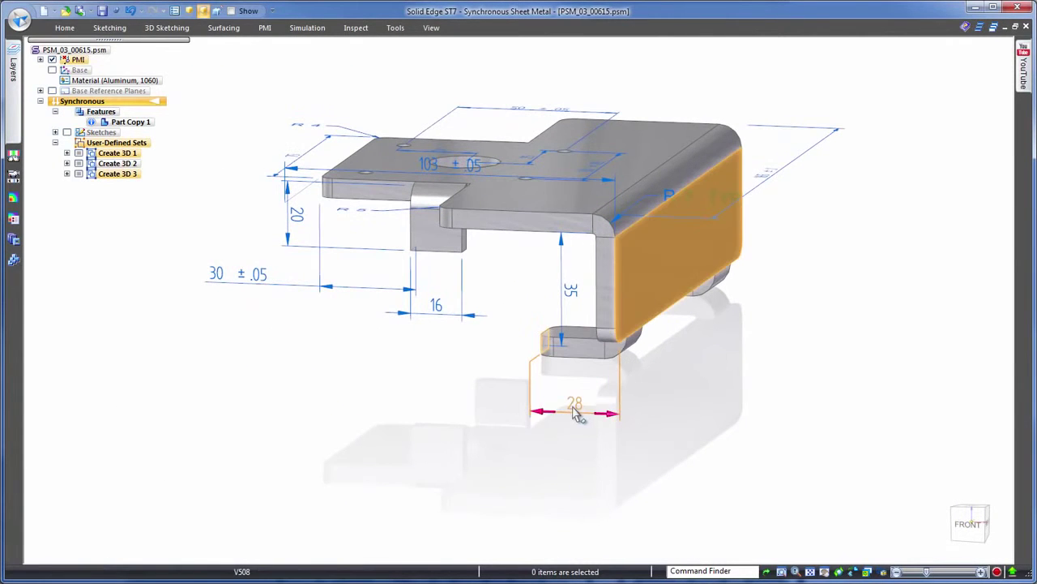
- Set the lower flange's 28 mm length dimension to 35 mm and the 35 mm height dimension to 51 mm
{"action": "left_click", "coordinate": [574, 409]}
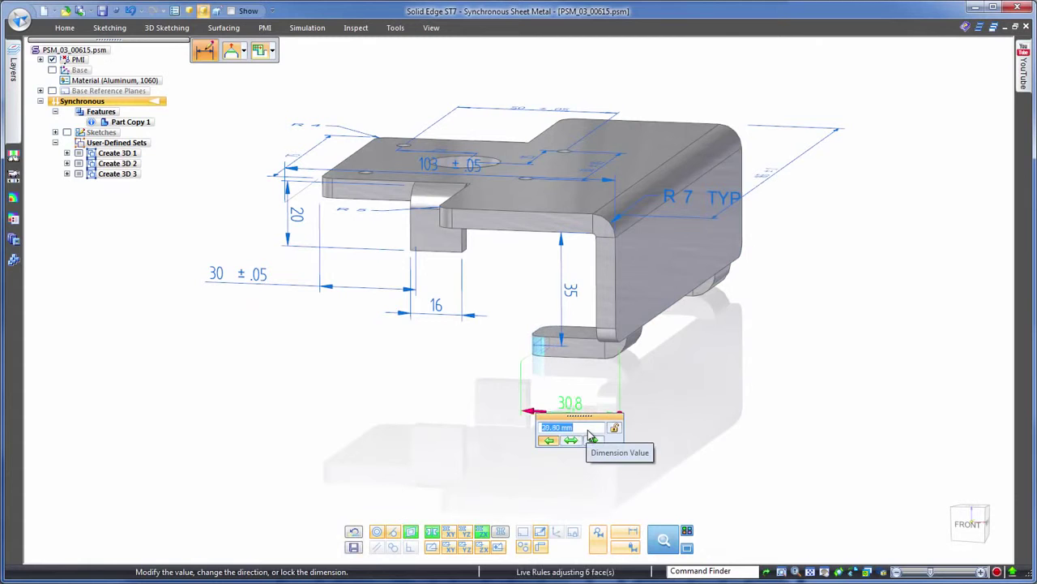
{"action": "type", "text": "35"}
{"action": "key", "text": "Return"}
{"action": "left_click", "coordinate": [570, 306]}
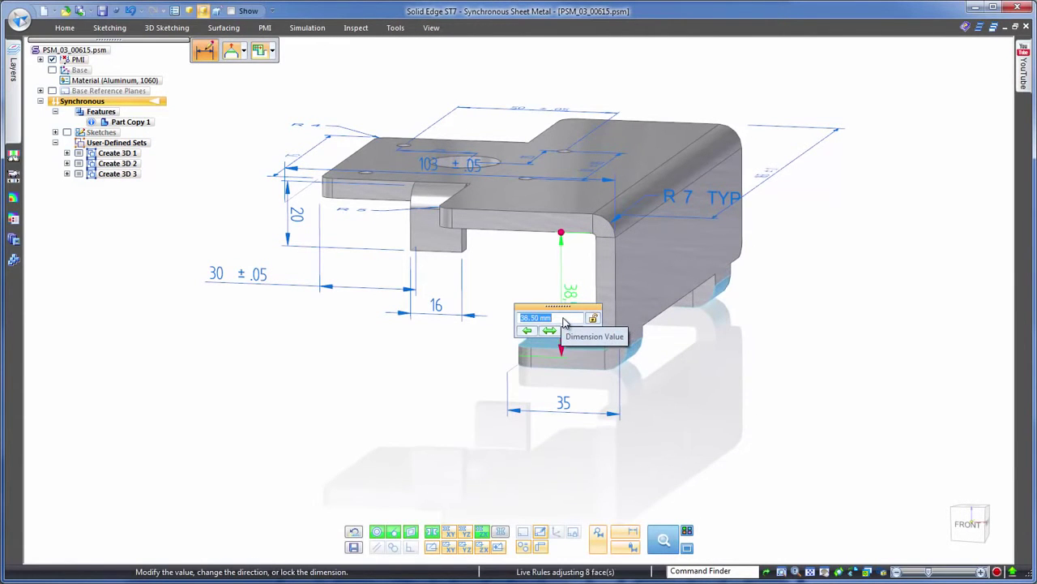
{"action": "type", "text": "51"}
{"action": "key", "text": "Return"}
- Hide the PMI dimensions and transform the imported body into sheet metal features using the upper plate as the base face
{"action": "middle_click_drag", "start_coordinate": [807, 431], "coordinate": [851, 346]}
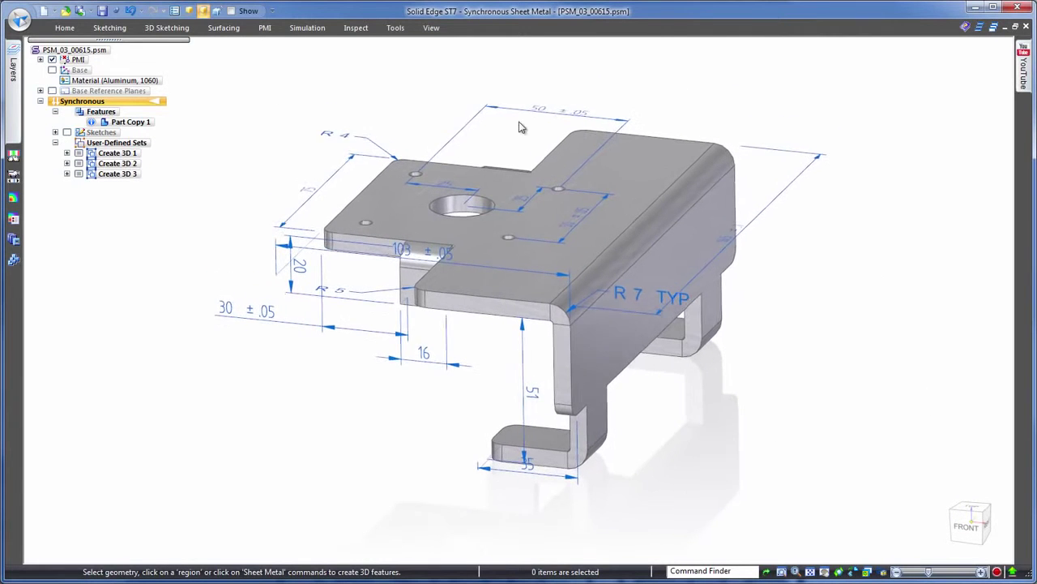
{"action": "left_click", "coordinate": [52, 60]}
{"action": "left_click", "coordinate": [395, 28]}
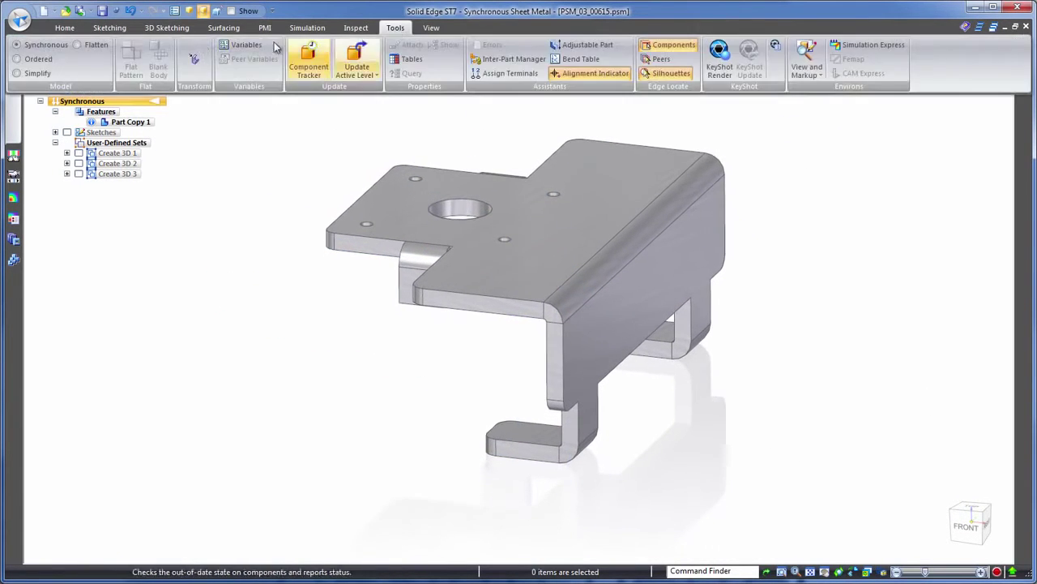
{"action": "left_click", "coordinate": [194, 65]}
{"action": "left_click", "coordinate": [434, 162]}
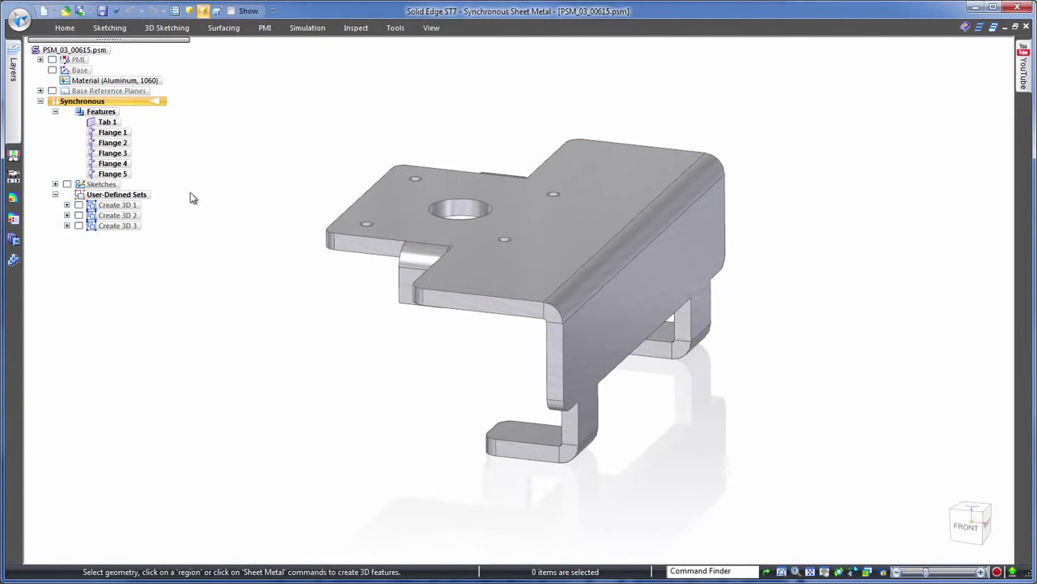
- Create a flat pattern of the sheet metal part from its upper plate, view it from the top, and save the part in its synchronous state
{"action": "left_click", "coordinate": [396, 28]}
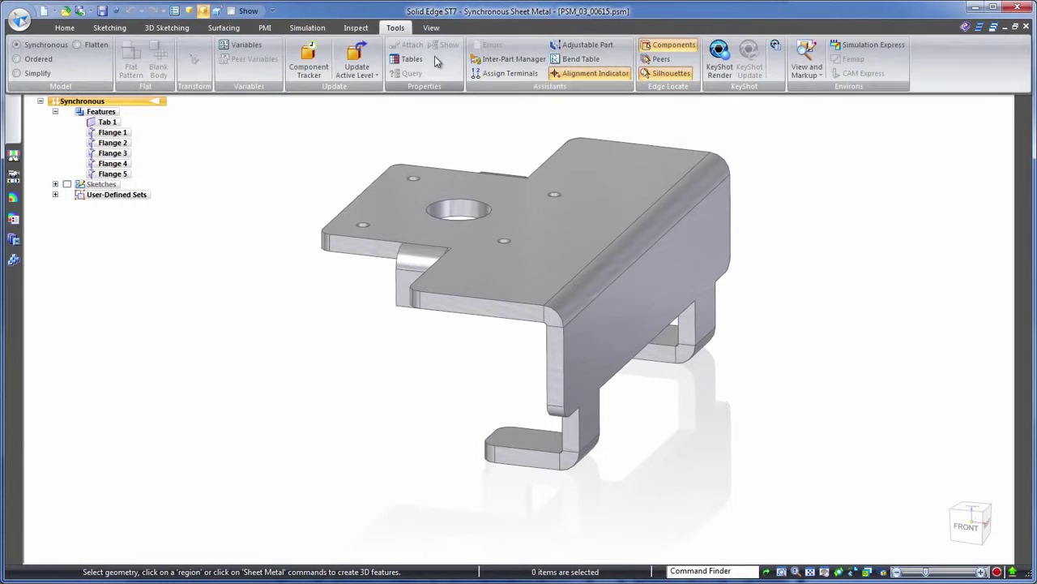
{"action": "left_click", "coordinate": [85, 47]}
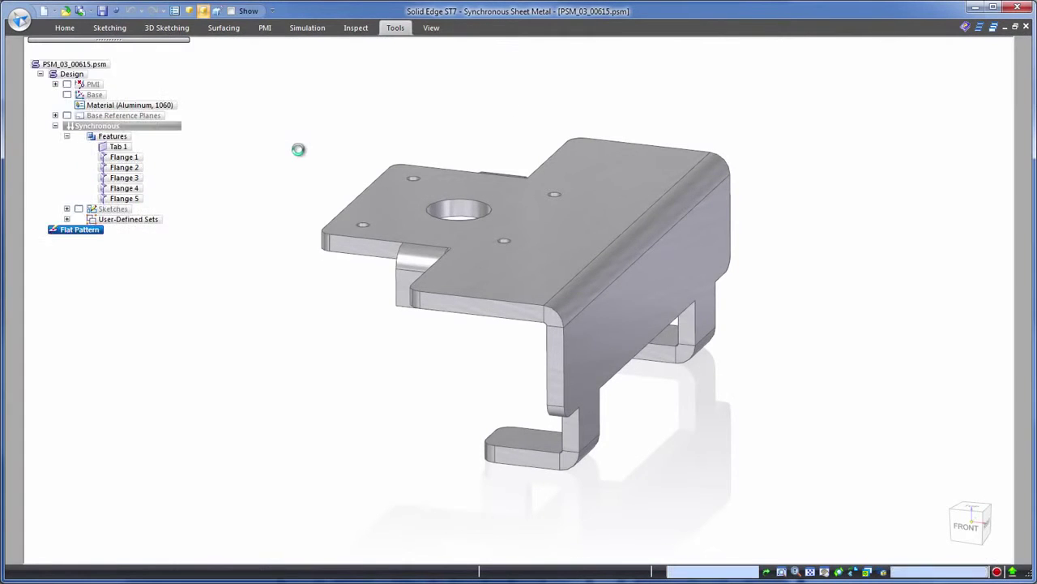
{"action": "left_click", "coordinate": [381, 197]}
{"action": "left_click", "coordinate": [373, 183]}
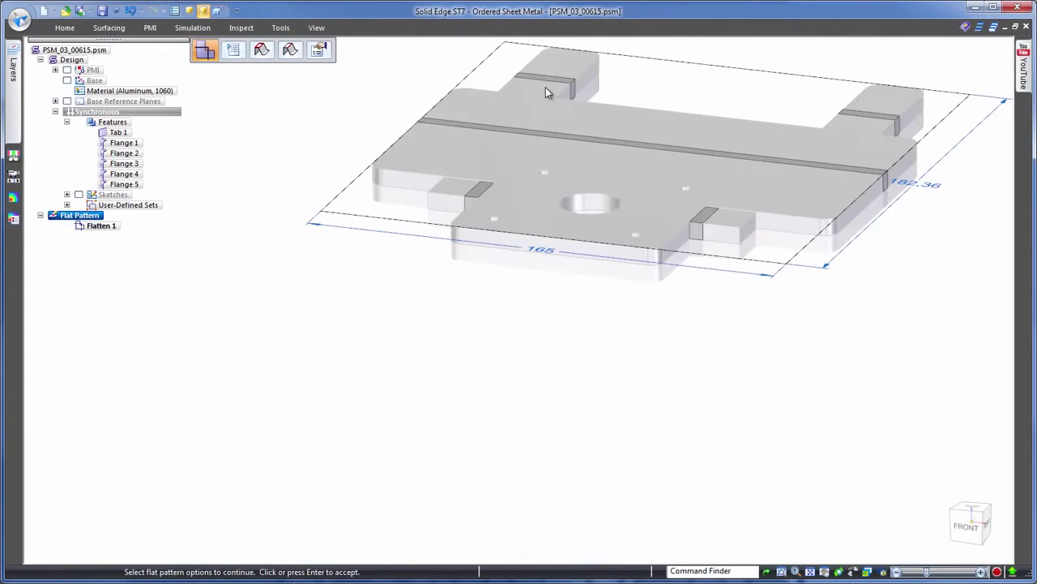
{"action": "left_click", "coordinate": [975, 511]}
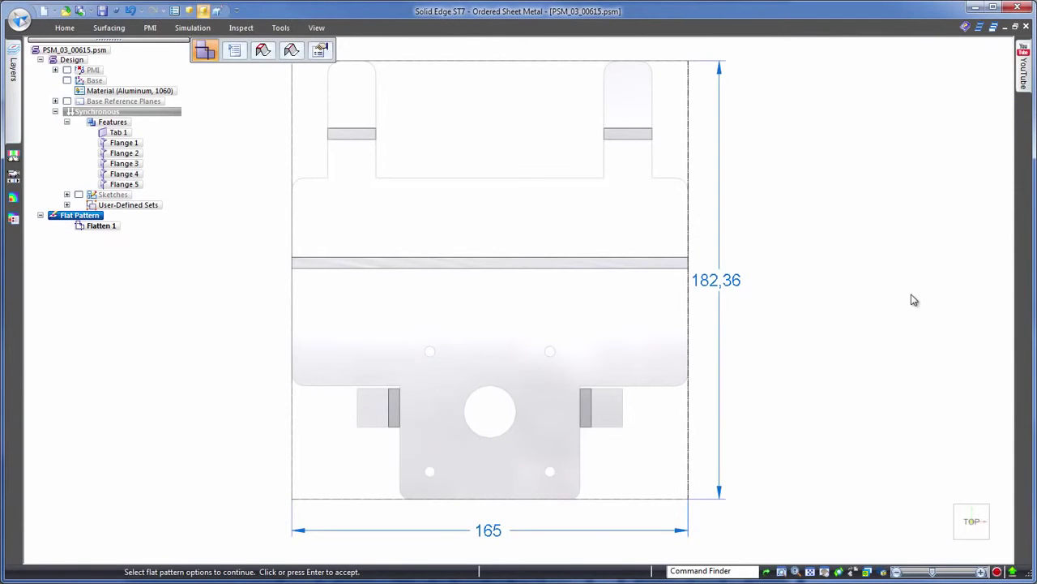
{"action": "left_click", "coordinate": [913, 291]}
{"action": "left_click", "coordinate": [134, 112]}
{"action": "left_click", "coordinate": [103, 12]}
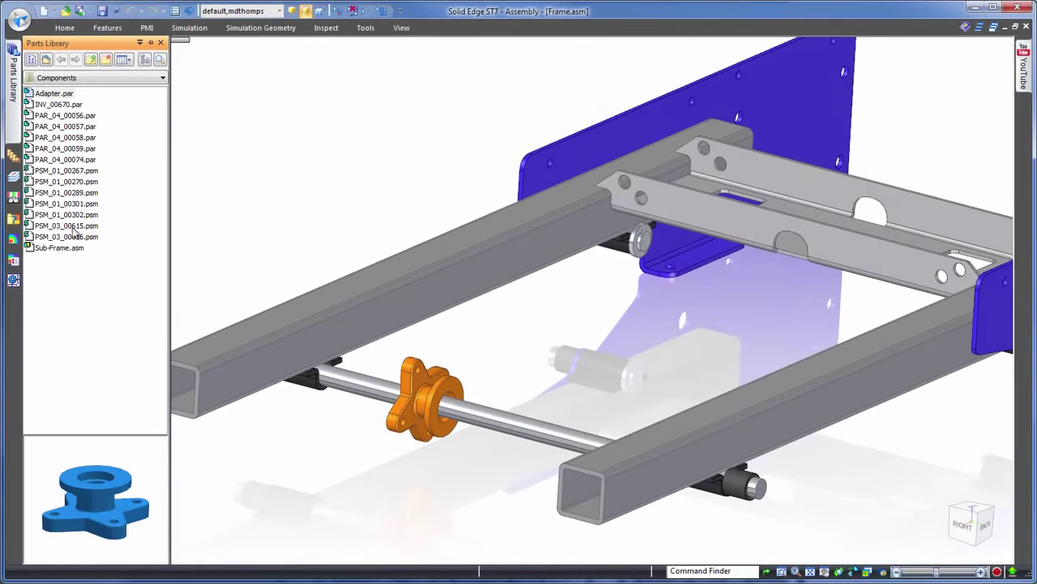
- Place PSM_03_00615.psm in Frame.asm, mating it to the square tube and aligning its large hole with the shaft
{"action": "left_click_drag", "start_coordinate": [71, 225], "coordinate": [531, 299]}
{"action": "right_click", "coordinate": [641, 238]}
{"action": "left_click", "coordinate": [705, 258]}
{"action": "left_click", "coordinate": [478, 162]}
{"action": "left_click", "coordinate": [356, 154]}
{"action": "left_click", "coordinate": [463, 129]}
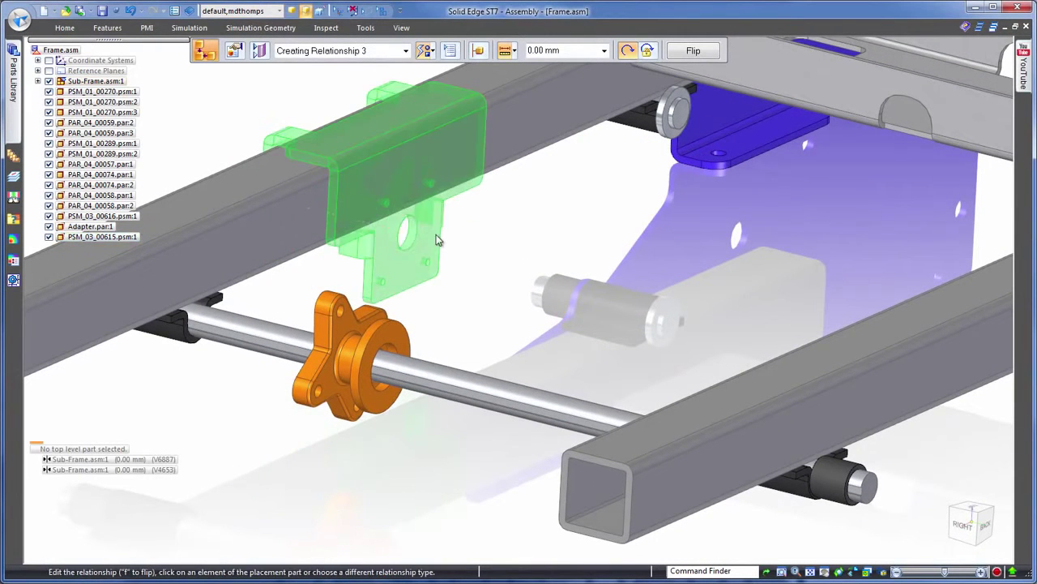
{"action": "left_click", "coordinate": [410, 236]}
{"action": "left_click", "coordinate": [454, 383]}
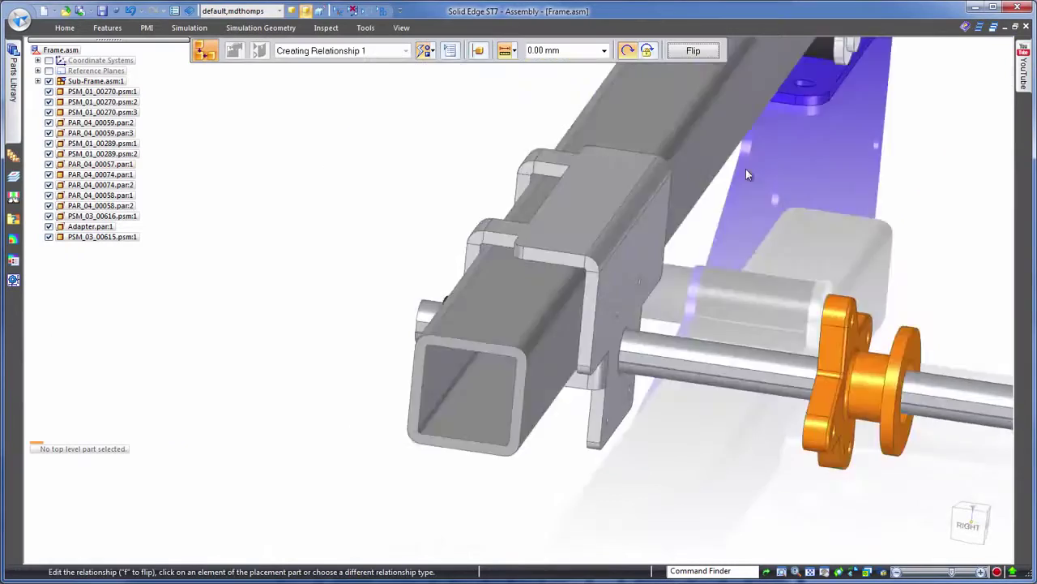
{"action": "left_click", "coordinate": [747, 174]}
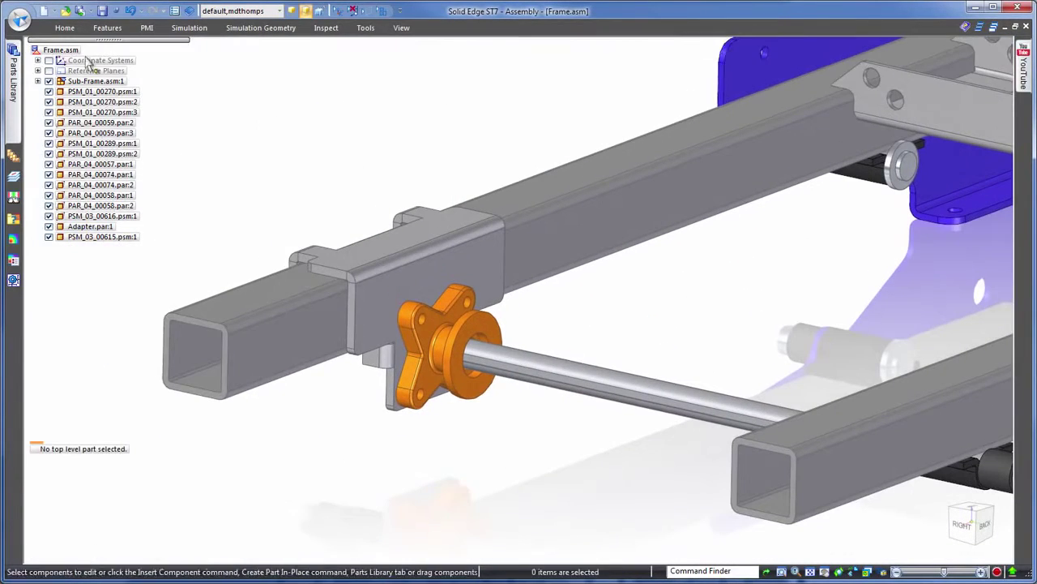
- Insert INV_00670.par into Frame.asm and axially align its bore with the shaft PAR_04_00057
{"action": "left_click", "coordinate": [13, 79]}
{"action": "left_click", "coordinate": [66, 106]}
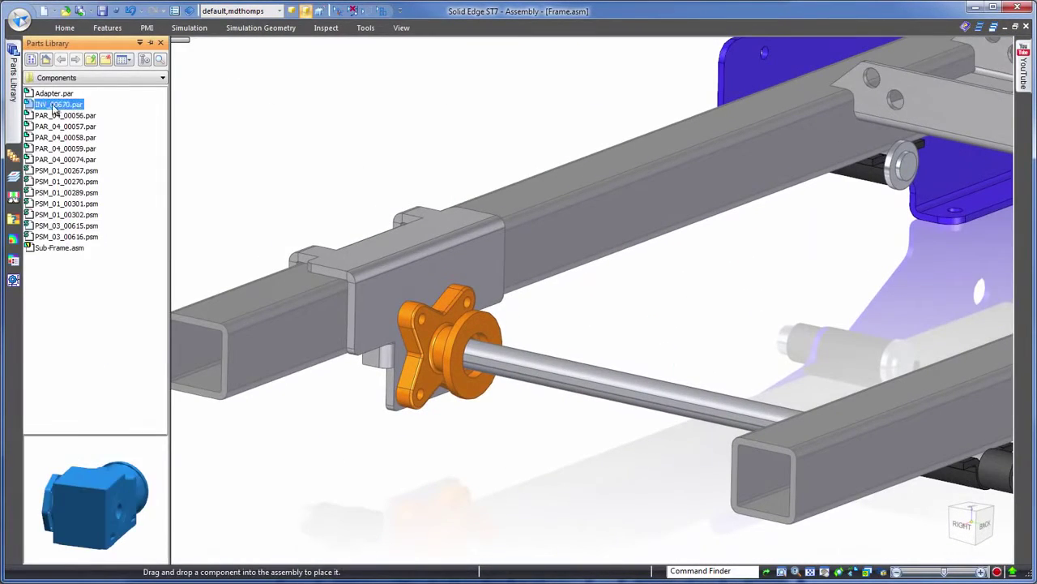
{"action": "left_click_drag", "start_coordinate": [66, 108], "coordinate": [721, 324]}
{"action": "left_click", "coordinate": [785, 254]}
{"action": "left_click", "coordinate": [608, 292]}
- Mate the INV_00670 flange to the Adapter's flange face with 0.00 mm offset and complete its orientation against the shaft
{"action": "middle_click_drag", "start_coordinate": [870, 114], "coordinate": [515, 348]}
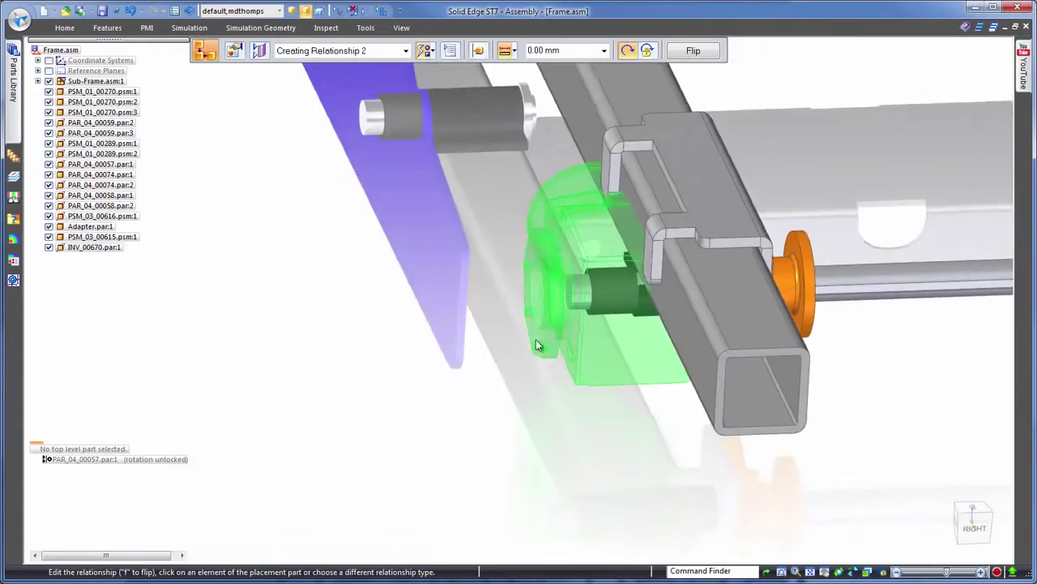
{"action": "left_click", "coordinate": [539, 312]}
{"action": "middle_click_drag", "start_coordinate": [539, 312], "coordinate": [526, 162]}
{"action": "left_click", "coordinate": [432, 162]}
{"action": "scroll", "coordinate": [506, 195], "scroll_direction": "up", "scroll_amount": 5}
{"action": "left_click", "coordinate": [442, 176]}
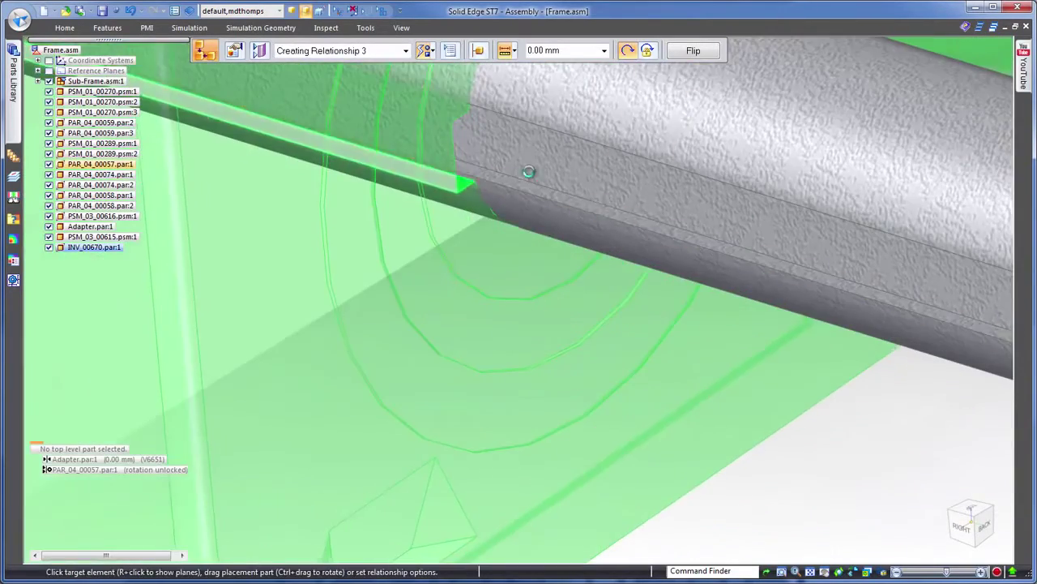
{"action": "left_click", "coordinate": [490, 175]}
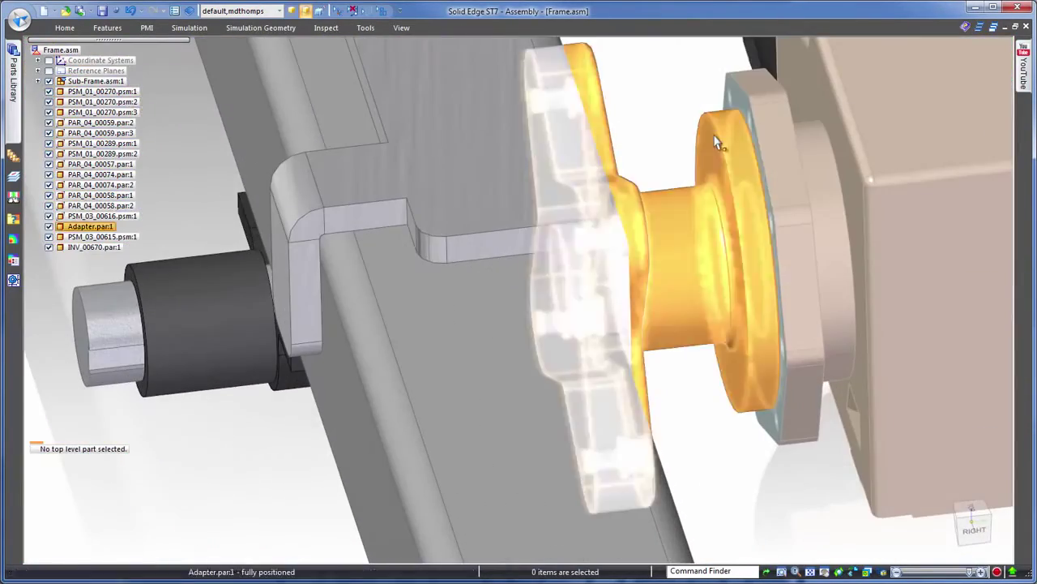
- Edit the Adapter in place and extrude the INV_00670 flange face outline over its round flange, returning to the assembly
{"action": "left_click", "coordinate": [703, 197]}
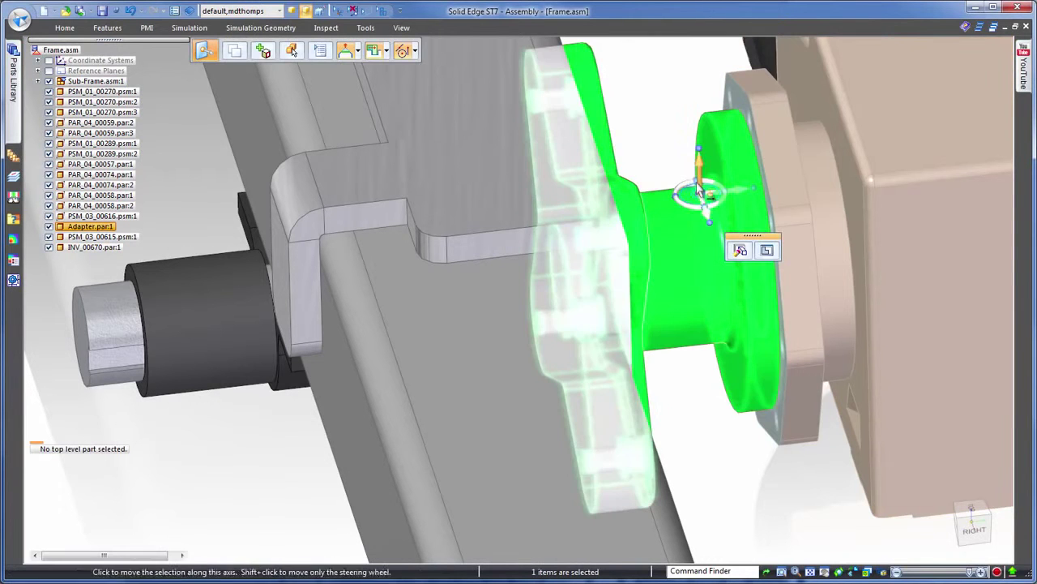
{"action": "left_click", "coordinate": [767, 249]}
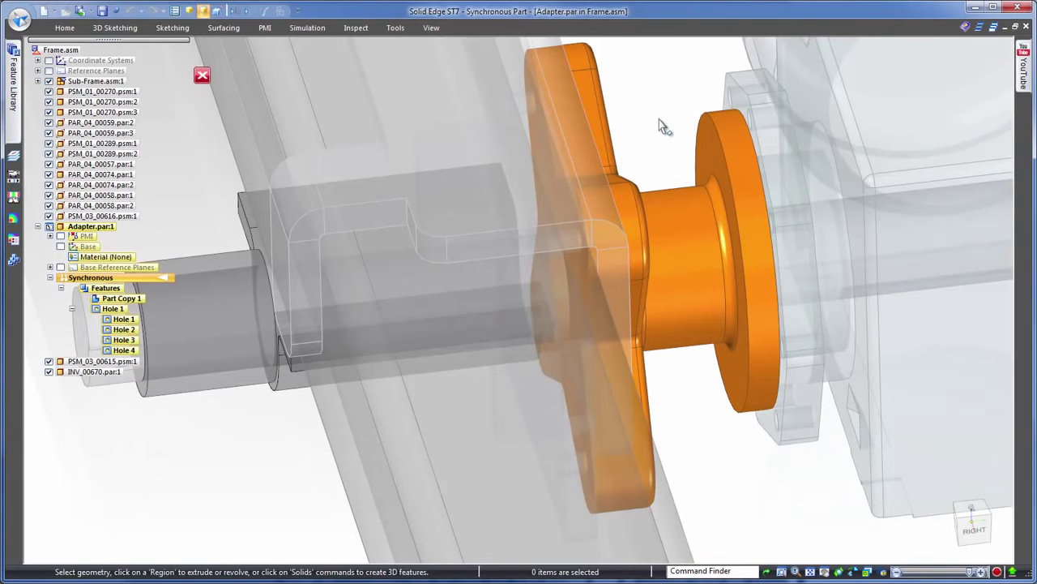
{"action": "right_click", "coordinate": [660, 122]}
{"action": "left_click", "coordinate": [642, 139]}
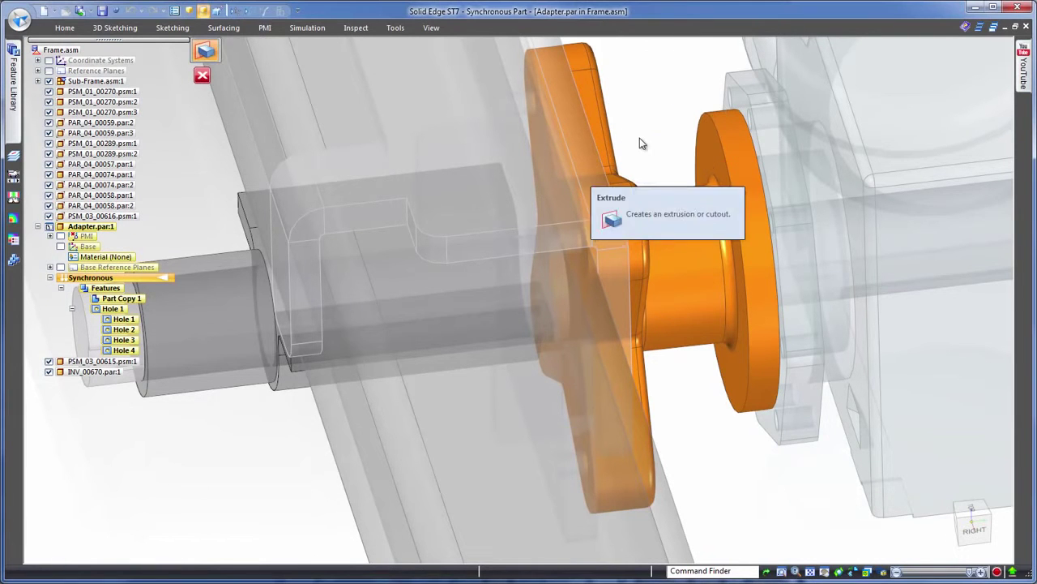
{"action": "left_click", "coordinate": [740, 103]}
{"action": "right_click", "coordinate": [684, 98]}
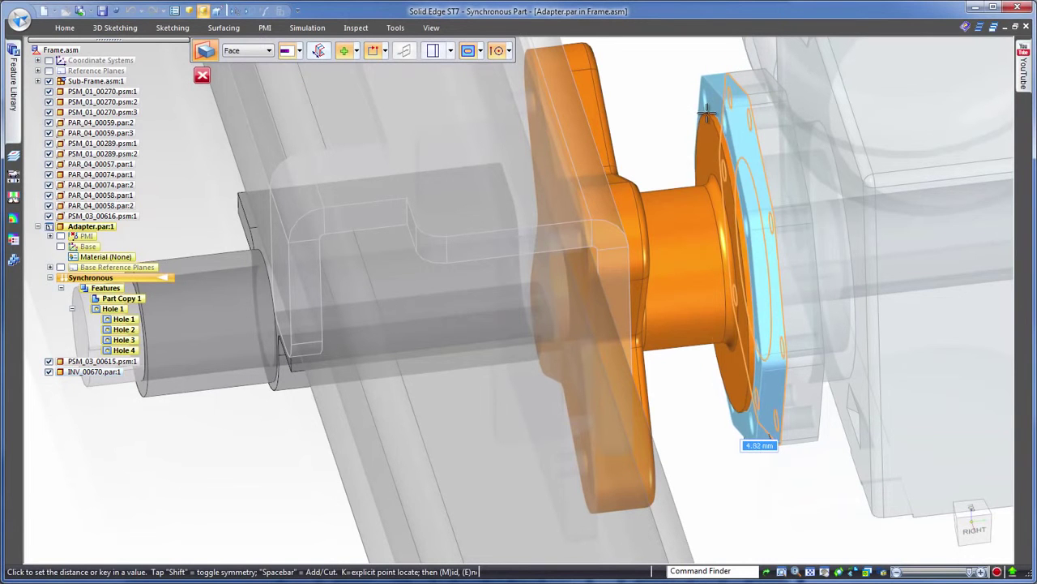
{"action": "left_click", "coordinate": [664, 69]}
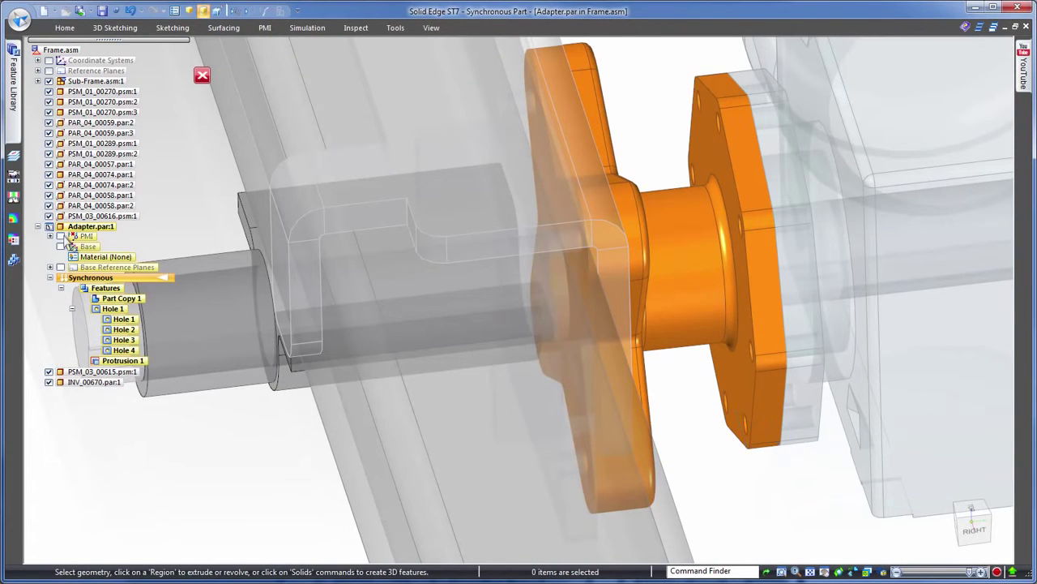
{"action": "key", "text": "ctrl+i"}
{"action": "left_click", "coordinate": [202, 75]}
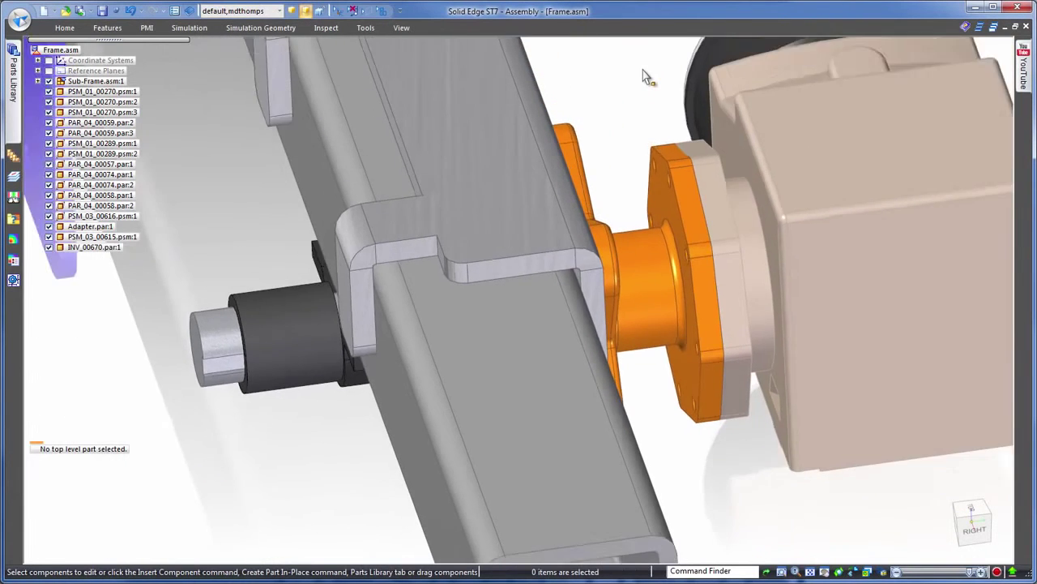
- Move the faces of the INV_00670 housing along the shaft away from its mounting flange, viewed from the top
{"action": "scroll", "coordinate": [646, 75], "scroll_direction": "down", "scroll_amount": 1}
{"action": "middle_click_drag", "start_coordinate": [624, 78], "coordinate": [883, 383]}
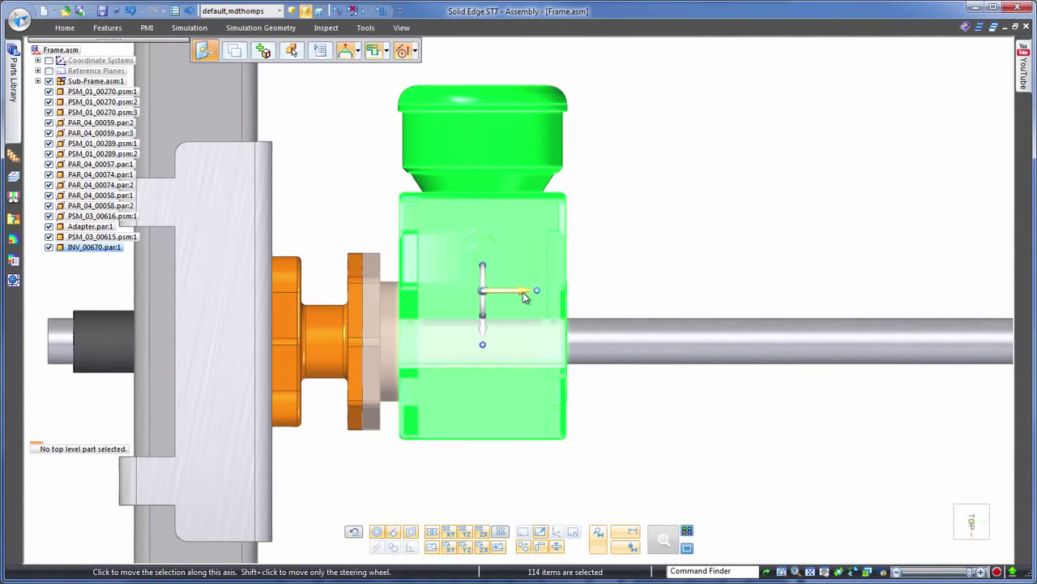
{"action": "left_click", "coordinate": [525, 296]}
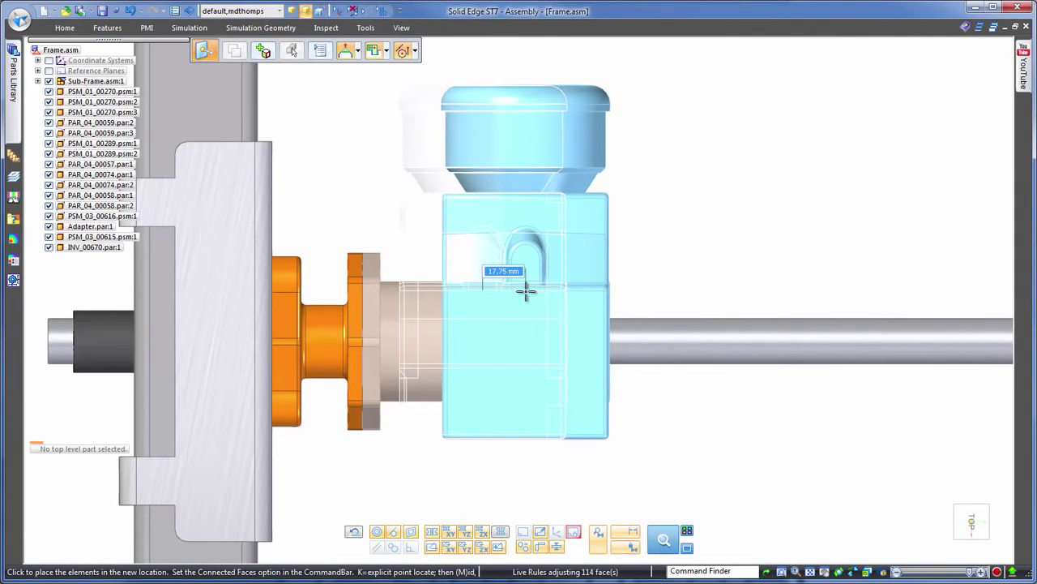
{"action": "left_click", "coordinate": [526, 291]}
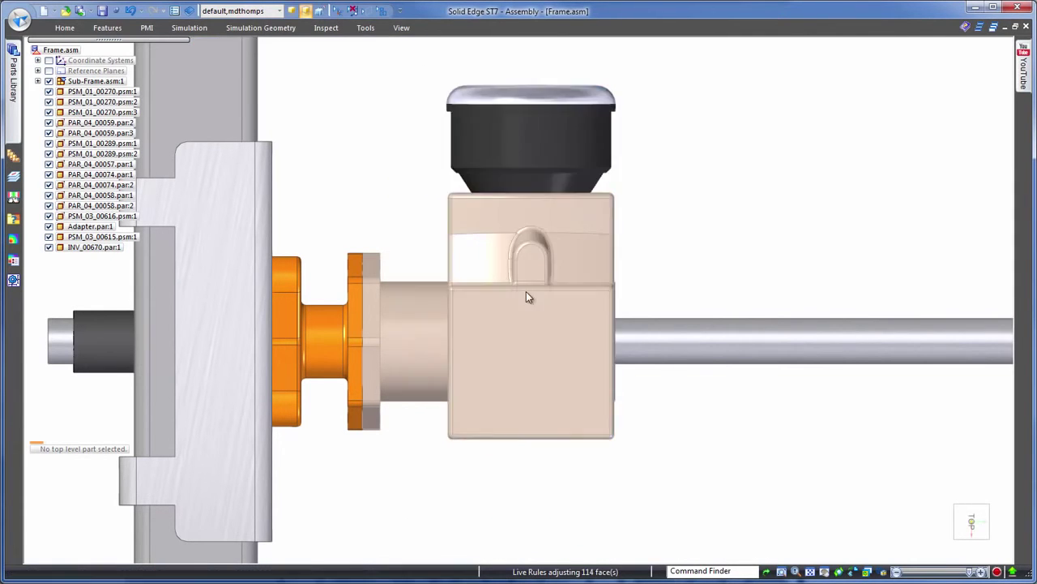
{"action": "left_click", "coordinate": [687, 238]}
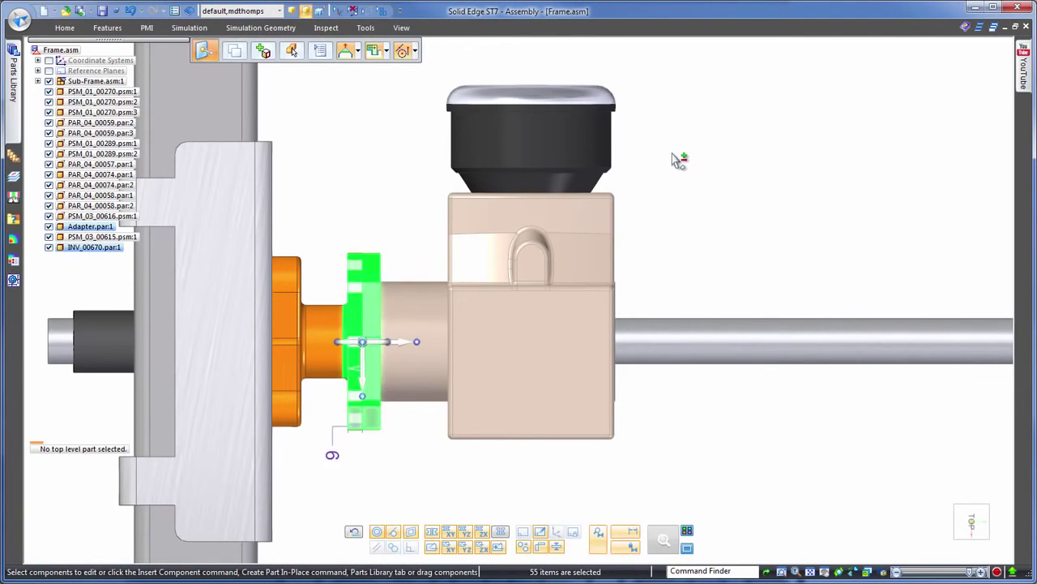
- Move the mating flanges of the Adapter and INV_00670 together 5 mm along the shaft toward the housing
{"action": "middle_click_drag", "start_coordinate": [673, 154], "coordinate": [409, 100]}
{"action": "scroll", "coordinate": [445, 90], "scroll_direction": "up", "scroll_amount": 3}
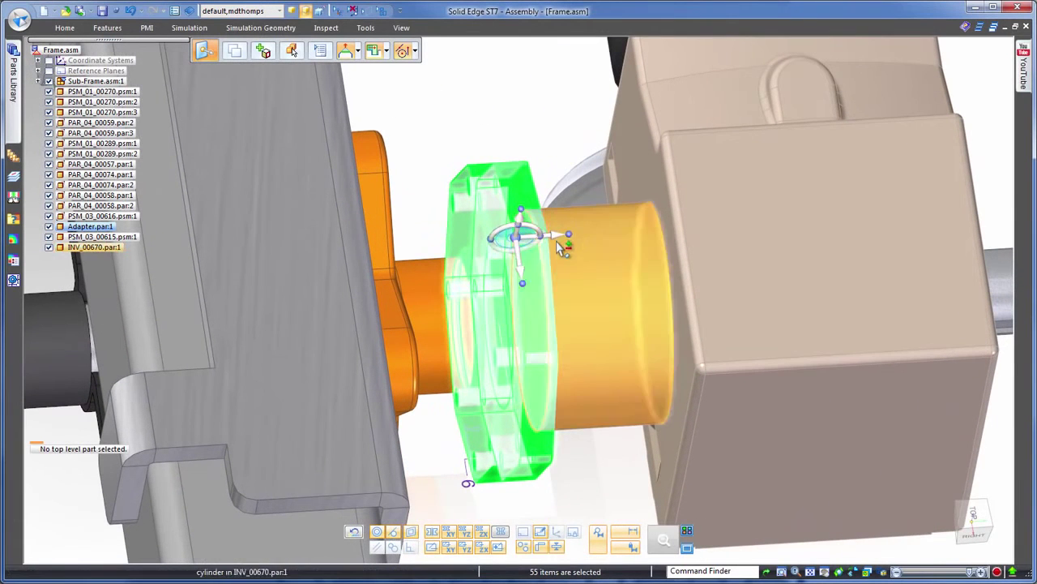
{"action": "left_click", "coordinate": [556, 235]}
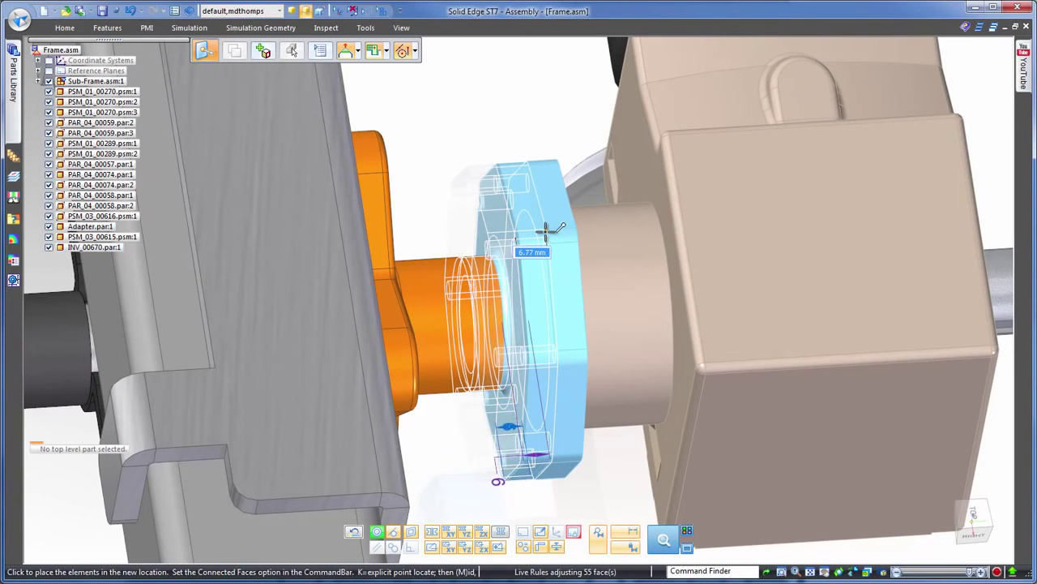
{"action": "left_click", "coordinate": [545, 232]}
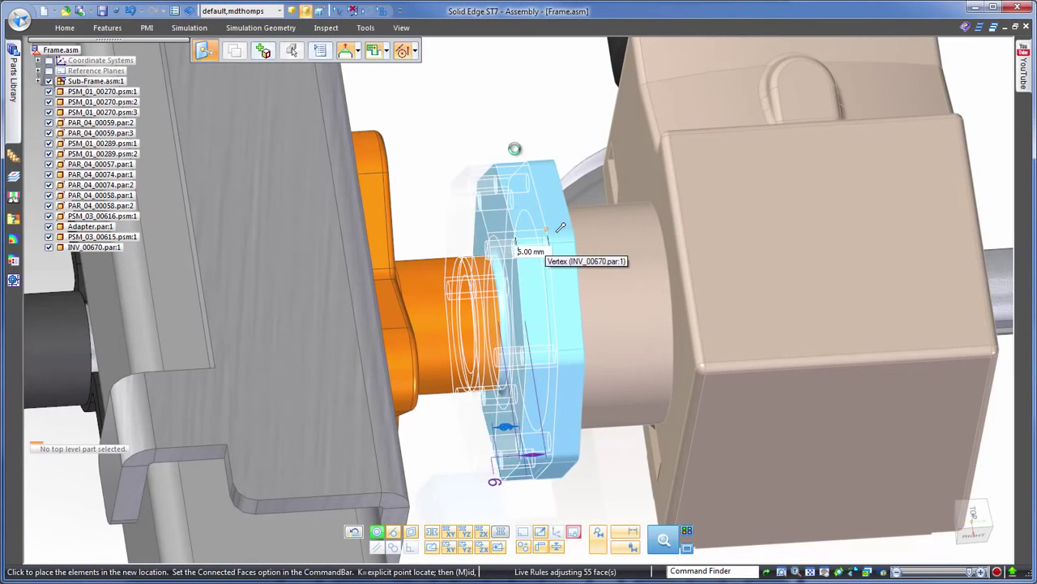
{"action": "key", "text": "Escape"}
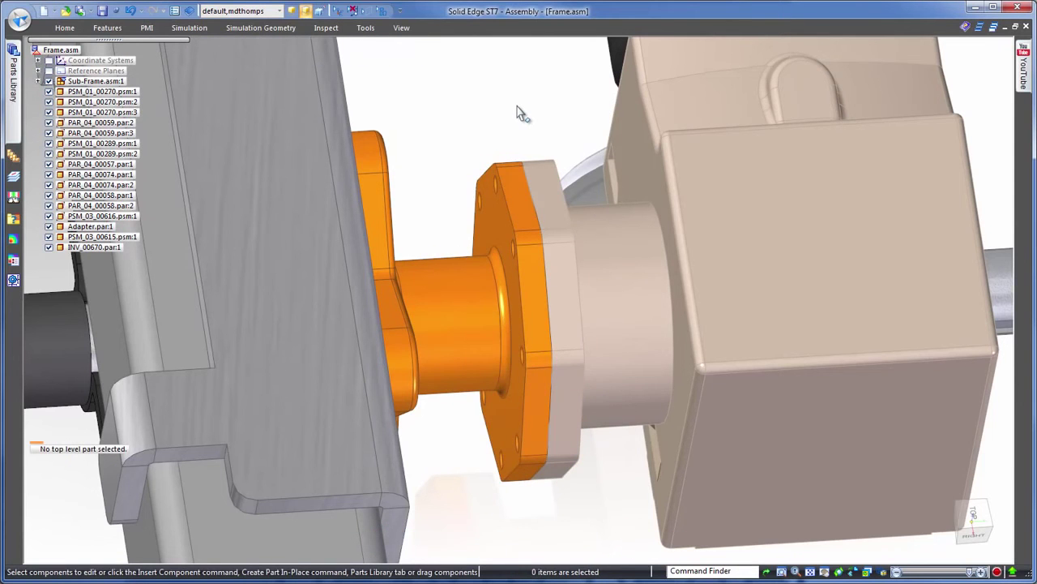
{"action": "scroll", "coordinate": [519, 107], "scroll_direction": "down", "scroll_amount": 4}
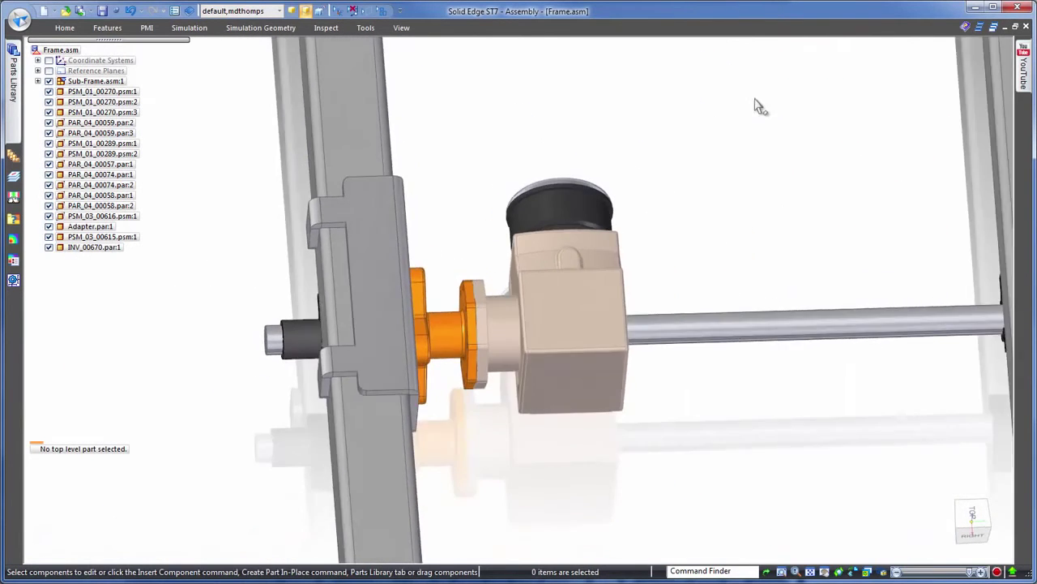